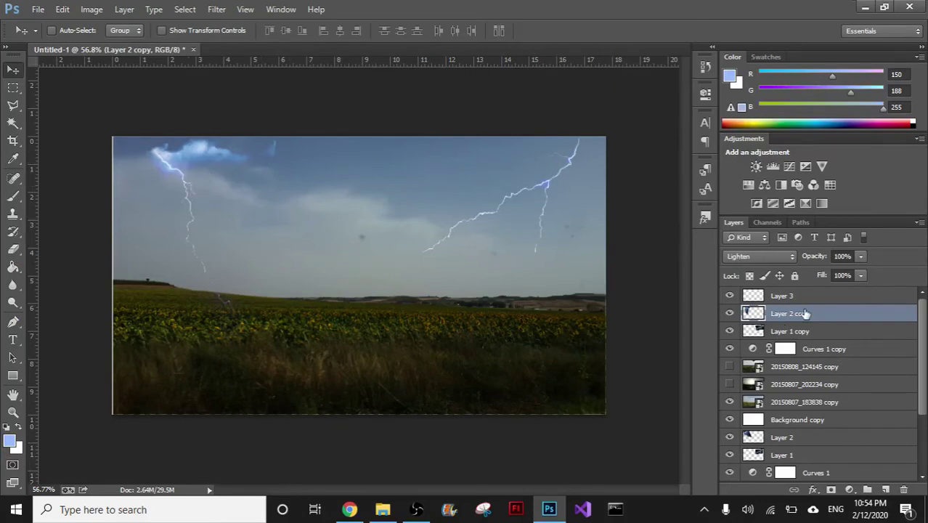
Step: Select the 20150807_183838 copy layer as the start of the range to remove
{"action": "left_click", "coordinate": [800, 404]}
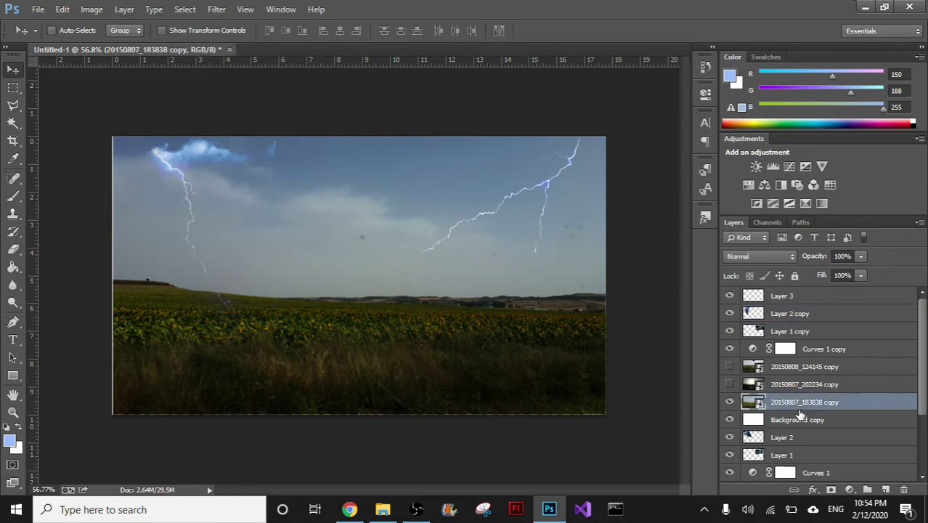
Step: Extend the selection up to Layer 3 and delete all the selected copy layers
{"action": "left_click", "coordinate": [796, 297], "text": "shift"}
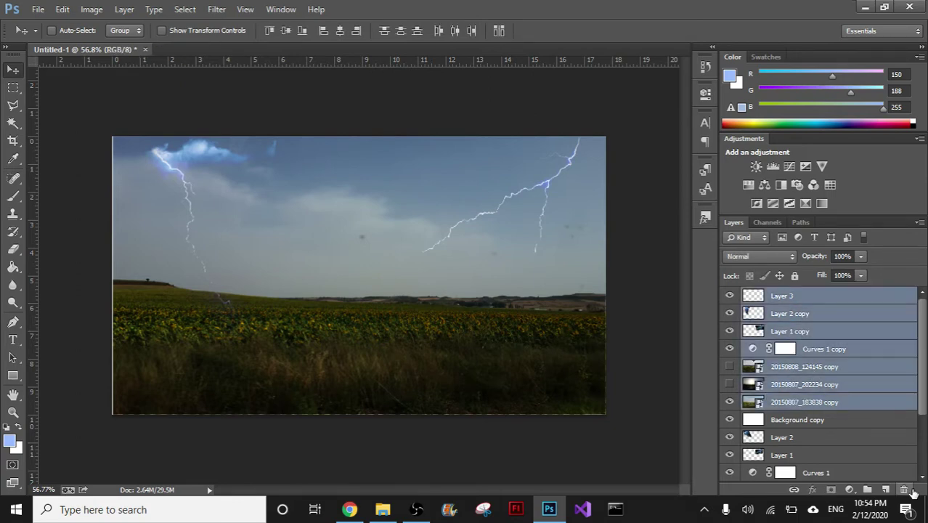
{"action": "left_click", "coordinate": [904, 490]}
{"action": "left_click", "coordinate": [445, 204]}
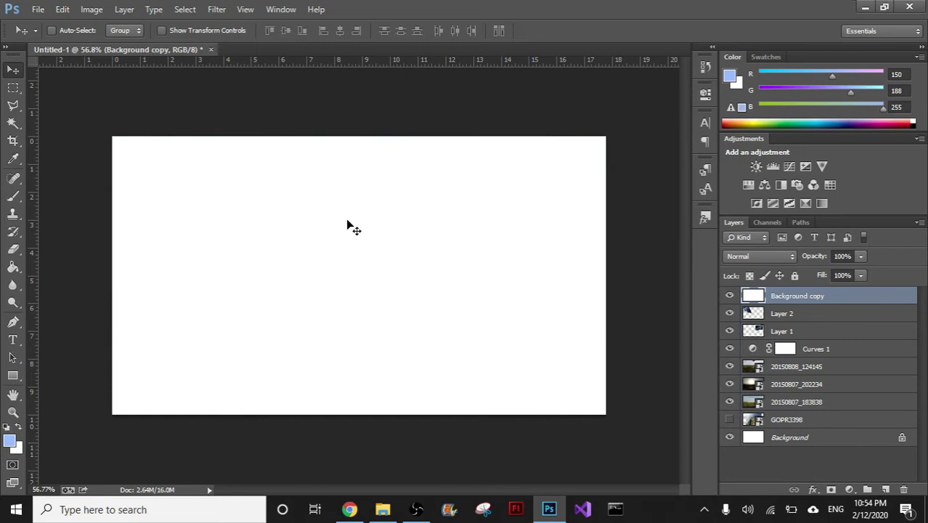
Step: Hide Background copy, toggle 20150808_124145 to compare photos, then select the three photo layers
{"action": "left_click", "coordinate": [802, 403]}
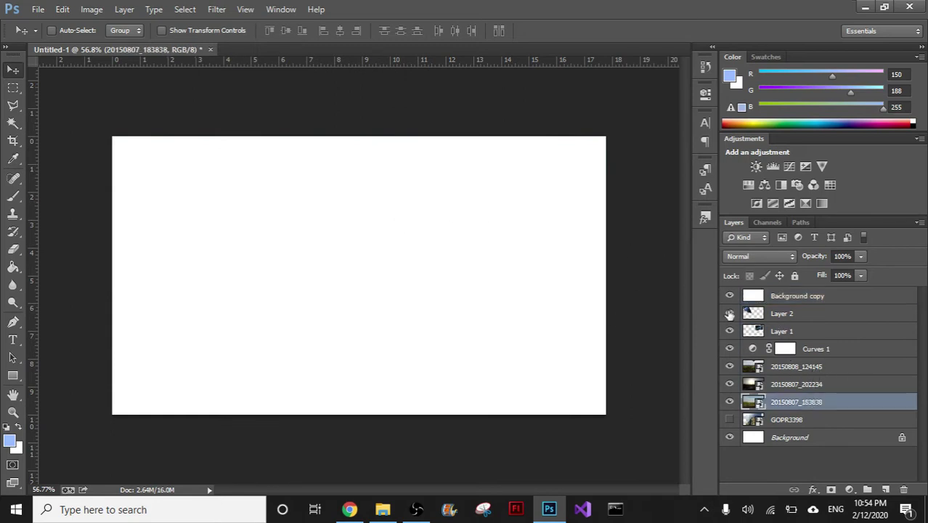
{"action": "left_click", "coordinate": [729, 295]}
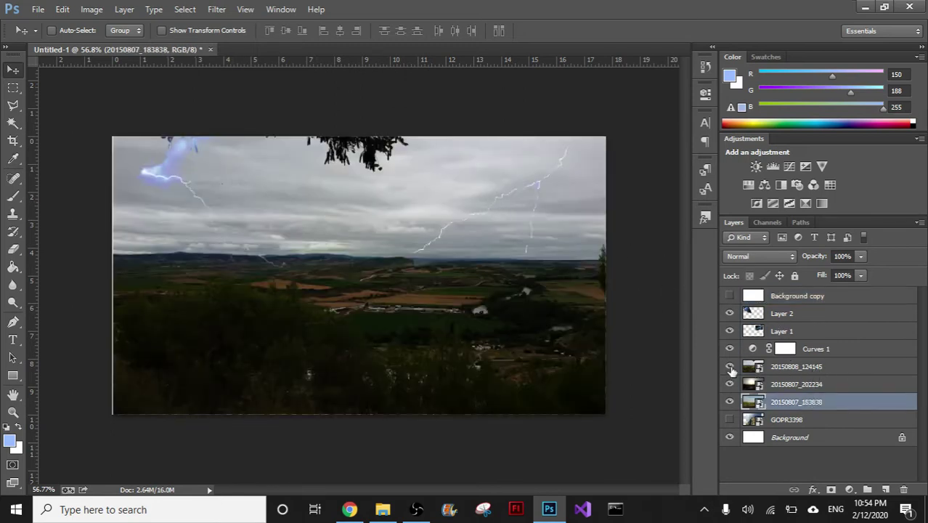
{"action": "left_click", "coordinate": [730, 366]}
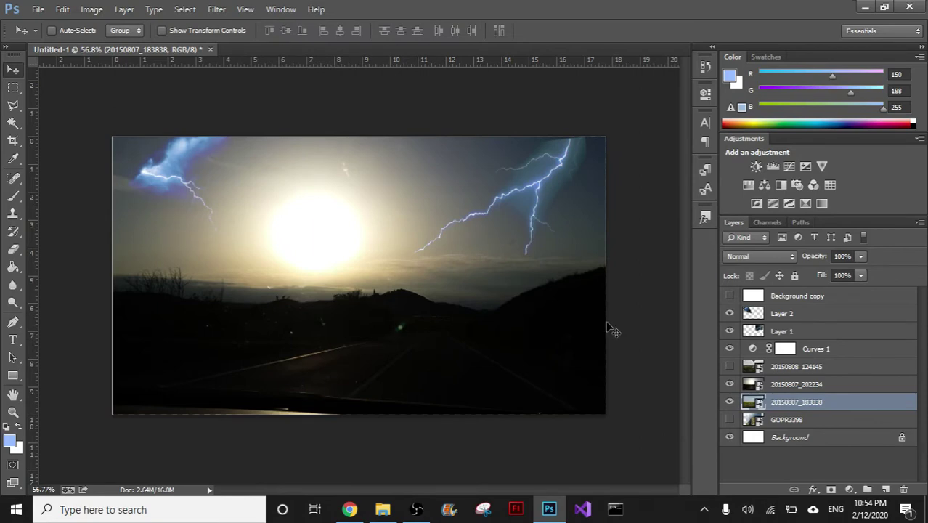
{"action": "left_click", "coordinate": [730, 366]}
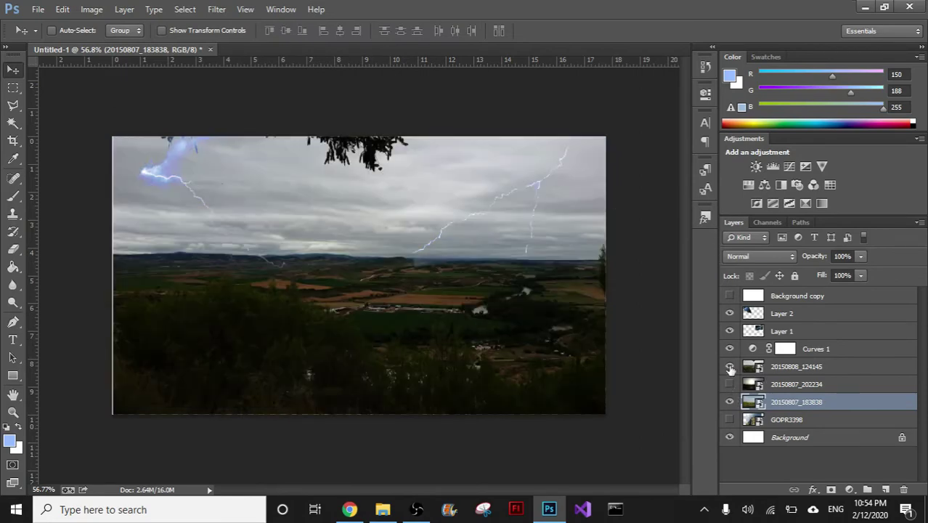
{"action": "left_click", "coordinate": [729, 366]}
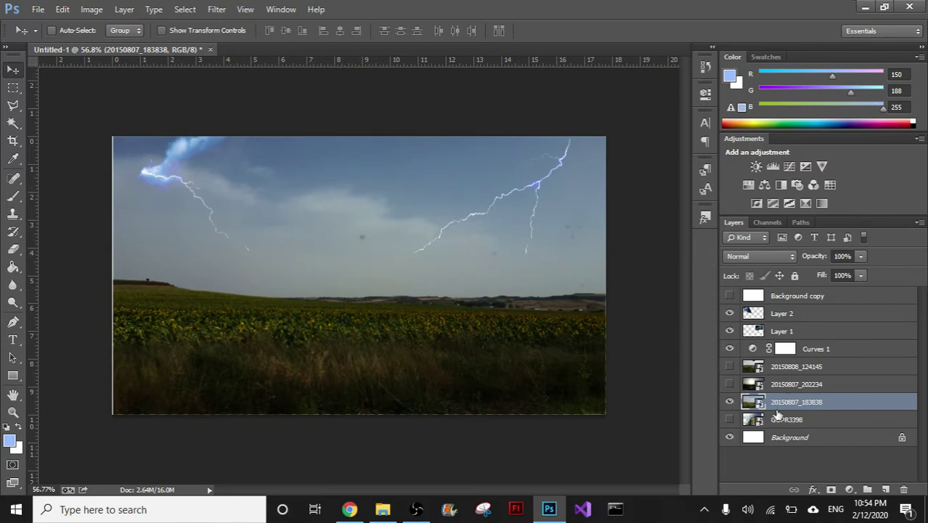
{"action": "left_click", "coordinate": [730, 366]}
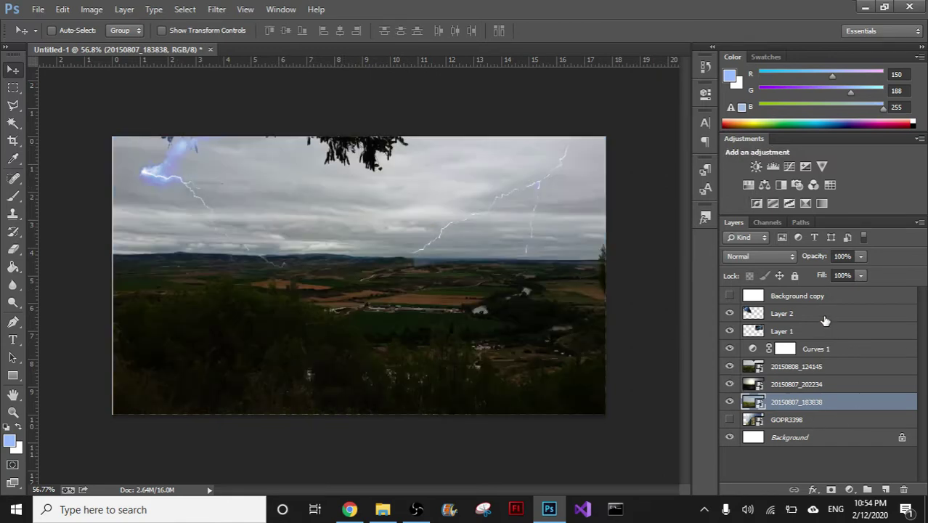
{"action": "left_click", "coordinate": [817, 370]}
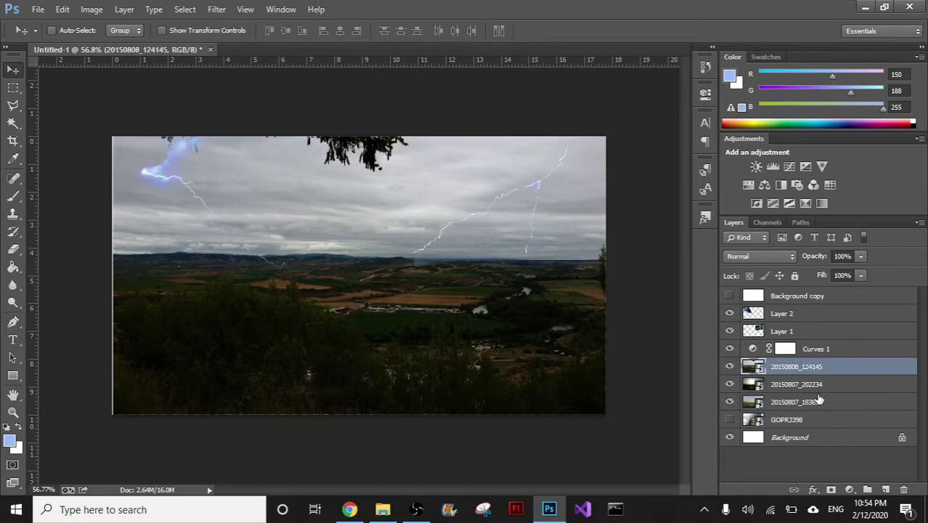
{"action": "left_click", "coordinate": [814, 403], "text": "shift"}
Step: Duplicate the three photo layers and Curves 1, with the Curves copy on top and Background copy visible
{"action": "left_click_drag", "start_coordinate": [815, 403], "coordinate": [882, 487]}
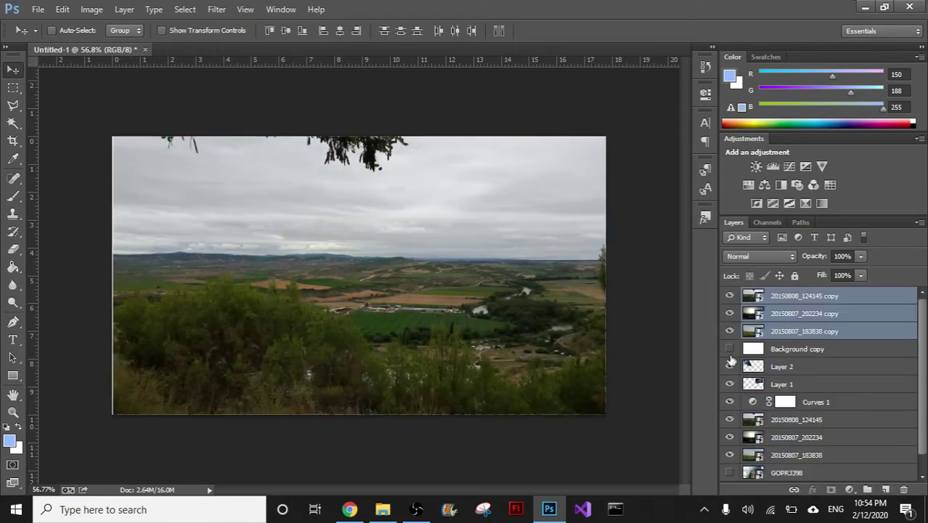
{"action": "left_click", "coordinate": [728, 350]}
{"action": "left_click_drag", "start_coordinate": [789, 404], "coordinate": [849, 489]}
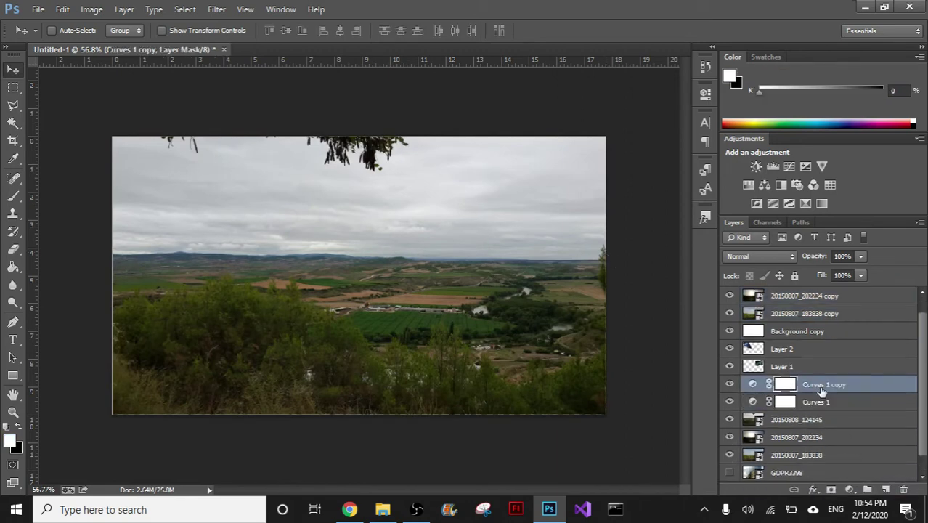
{"action": "left_click_drag", "start_coordinate": [821, 391], "coordinate": [822, 294]}
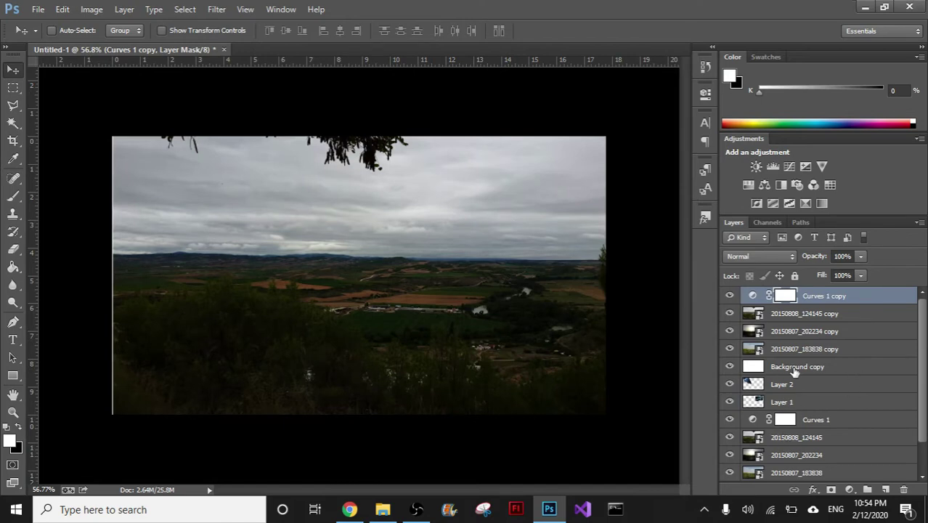
Step: Duplicate lightning Layers 1 and 2 and set both copies to Normal blending
{"action": "left_click", "coordinate": [791, 387]}
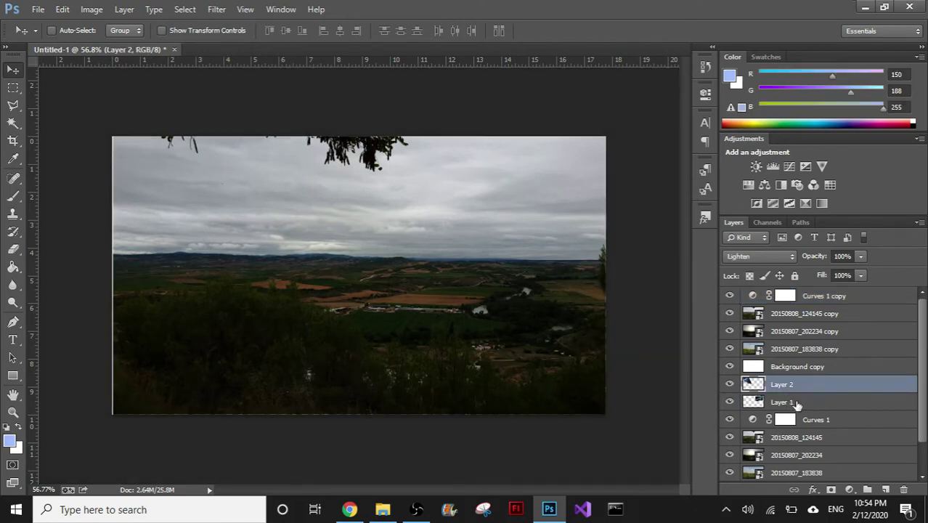
{"action": "left_click", "coordinate": [796, 404], "text": "shift"}
{"action": "mouse_move", "coordinate": [797, 404]}
{"action": "left_mouse_down"}
{"action": "mouse_move", "coordinate": [883, 487]}
{"action": "mouse_move", "coordinate": [784, 310]}
{"action": "left_mouse_up"}
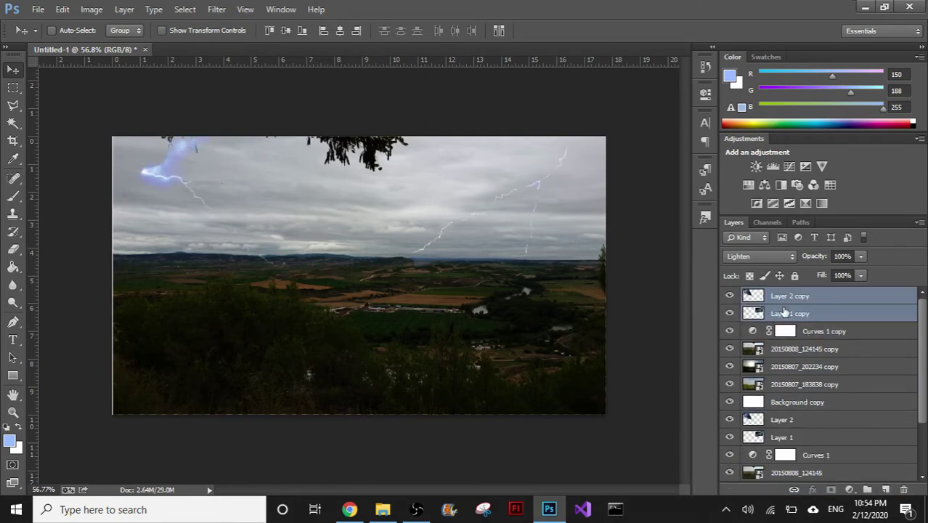
{"action": "left_click", "coordinate": [756, 257]}
{"action": "left_click", "coordinate": [755, 7]}
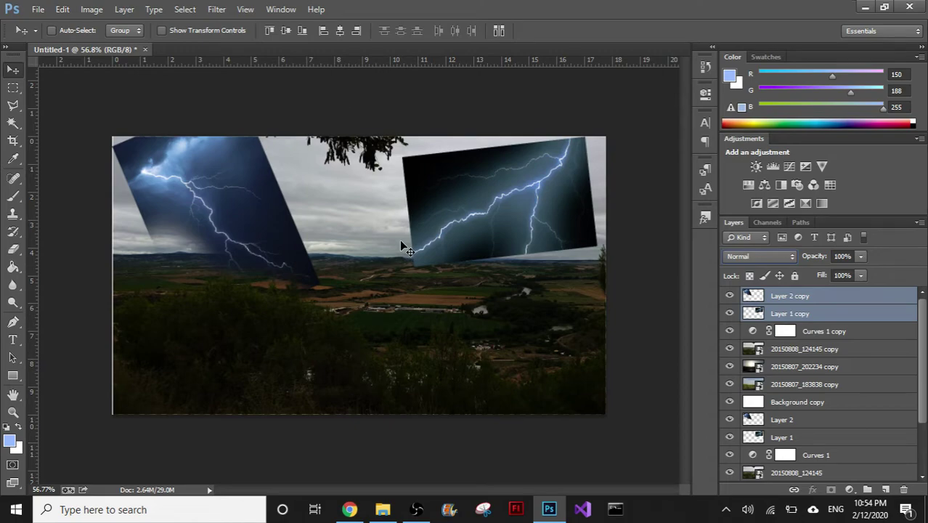
Step: Browse the Google Images lightning results and preview a larger lightning photo
{"action": "left_click", "coordinate": [349, 509]}
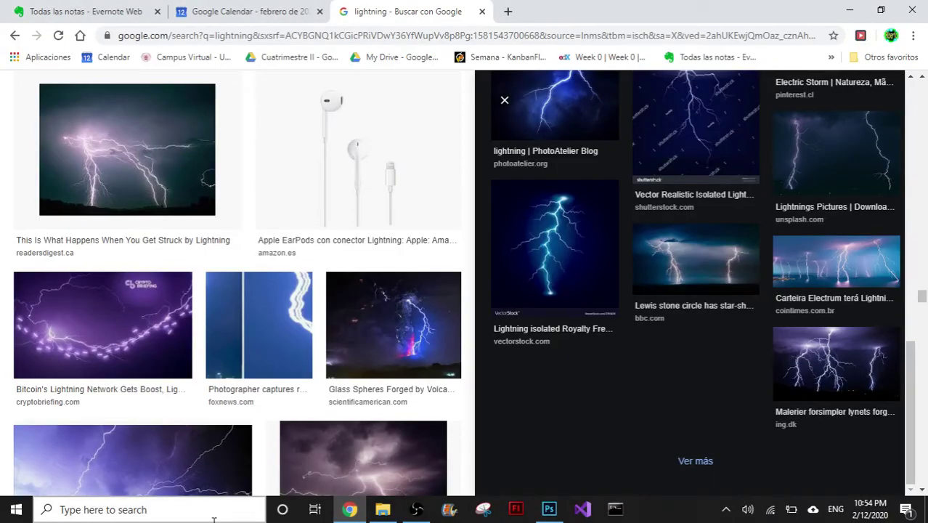
{"action": "scroll", "coordinate": [203, 290], "scroll_direction": "down", "scroll_amount": 3}
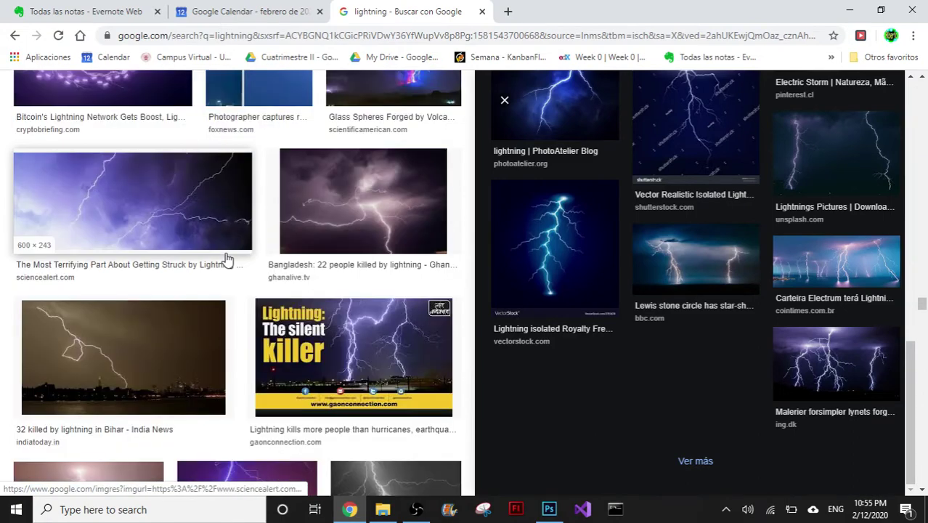
{"action": "scroll", "coordinate": [227, 259], "scroll_direction": "down", "scroll_amount": 2}
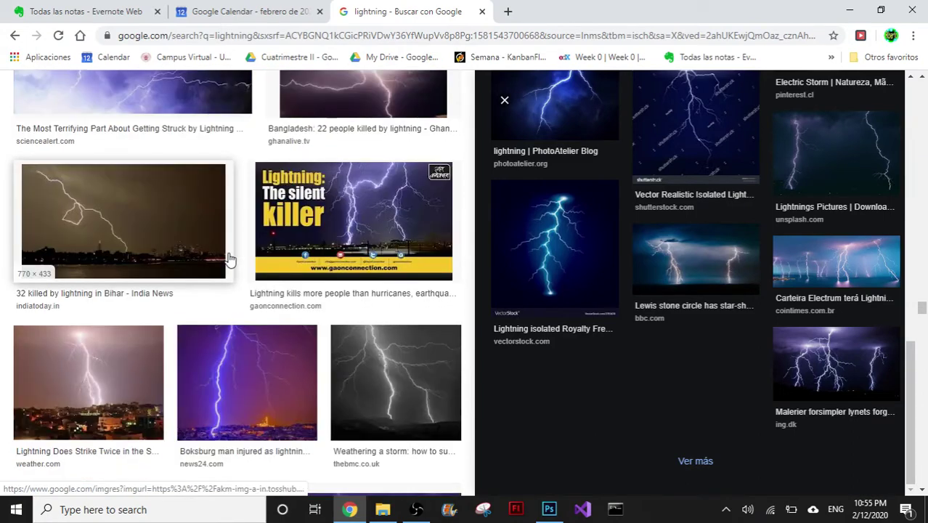
{"action": "scroll", "coordinate": [247, 254], "scroll_direction": "down", "scroll_amount": 5}
{"action": "scroll", "coordinate": [265, 246], "scroll_direction": "down", "scroll_amount": 2}
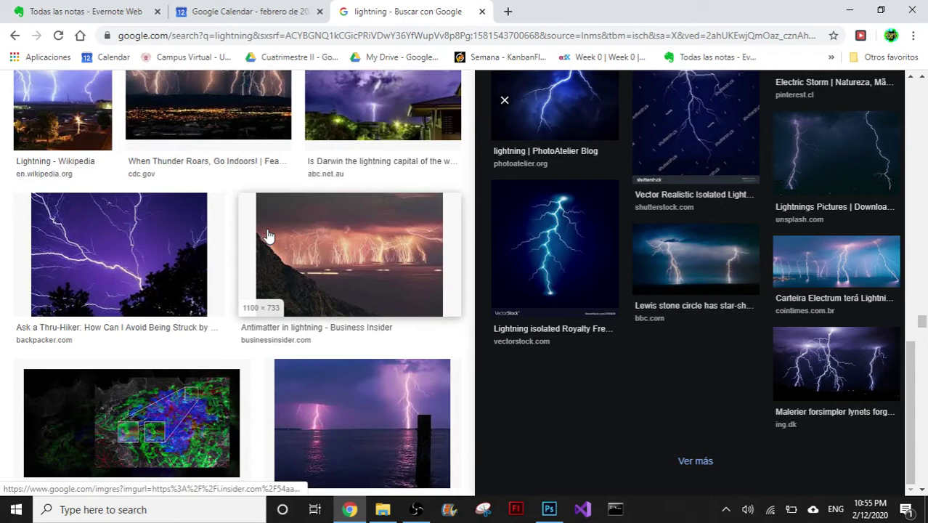
{"action": "scroll", "coordinate": [254, 225], "scroll_direction": "down", "scroll_amount": 3}
{"action": "scroll", "coordinate": [257, 213], "scroll_direction": "down", "scroll_amount": 2}
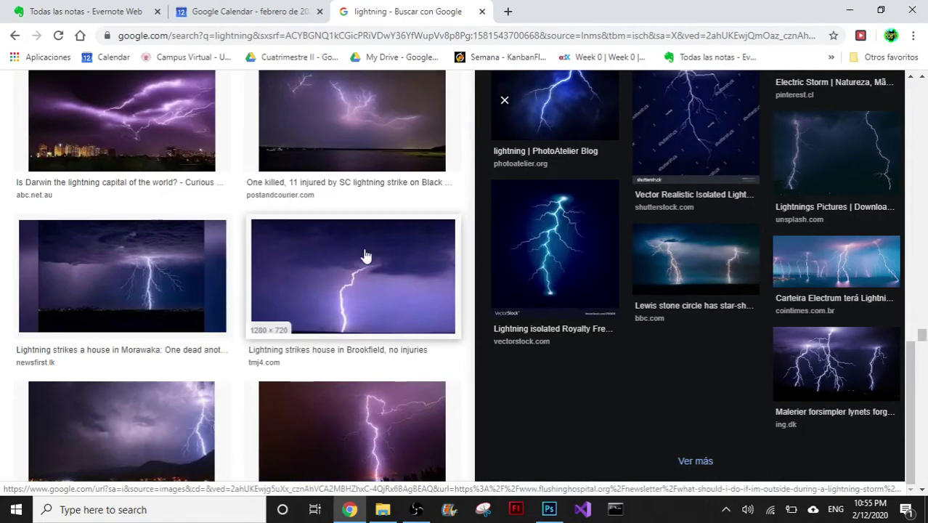
{"action": "left_click", "coordinate": [673, 267]}
Step: Preview the lightning-strike-on-dark-sky image, then minimize Chrome
{"action": "scroll", "coordinate": [341, 282], "scroll_direction": "down", "scroll_amount": 3}
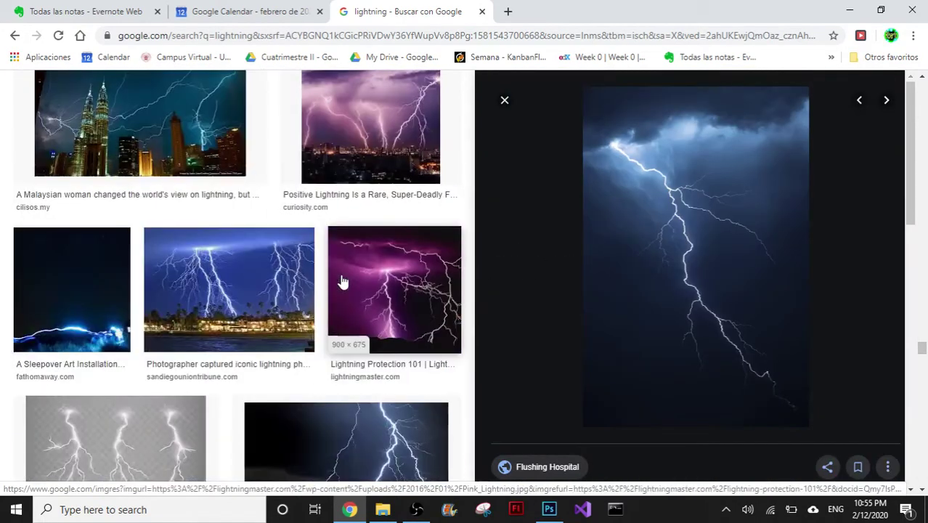
{"action": "scroll", "coordinate": [343, 282], "scroll_direction": "down", "scroll_amount": 2}
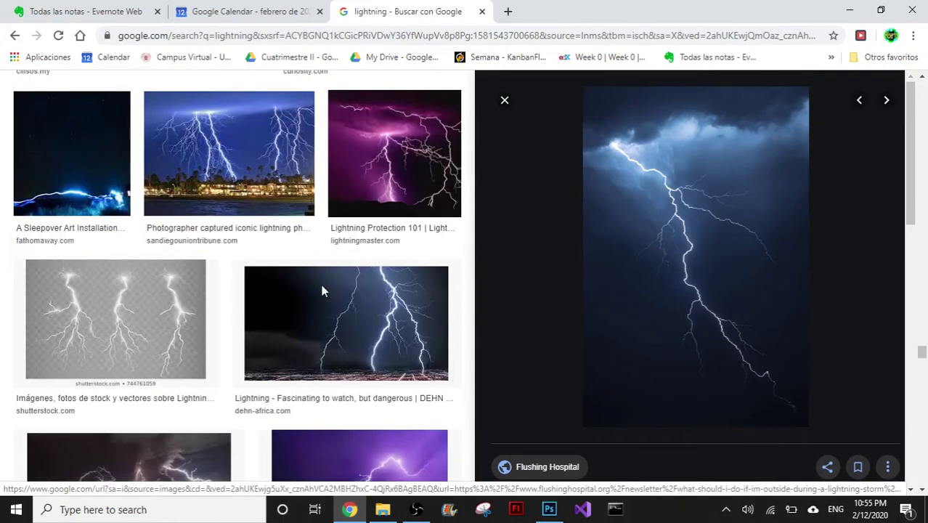
{"action": "scroll", "coordinate": [321, 290], "scroll_direction": "down", "scroll_amount": 2}
{"action": "scroll", "coordinate": [323, 289], "scroll_direction": "down", "scroll_amount": 2}
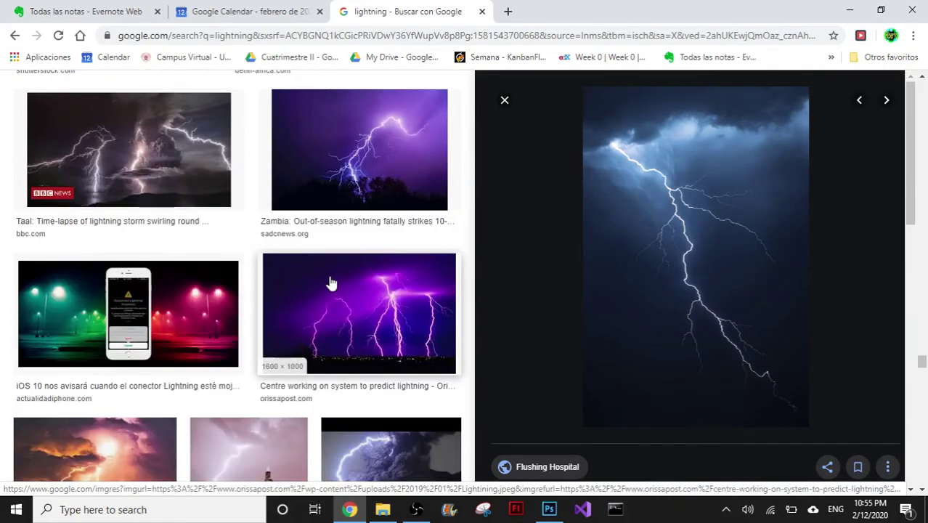
{"action": "scroll", "coordinate": [330, 282], "scroll_direction": "down", "scroll_amount": 2}
{"action": "scroll", "coordinate": [324, 249], "scroll_direction": "down", "scroll_amount": 3}
{"action": "scroll", "coordinate": [322, 247], "scroll_direction": "down", "scroll_amount": 3}
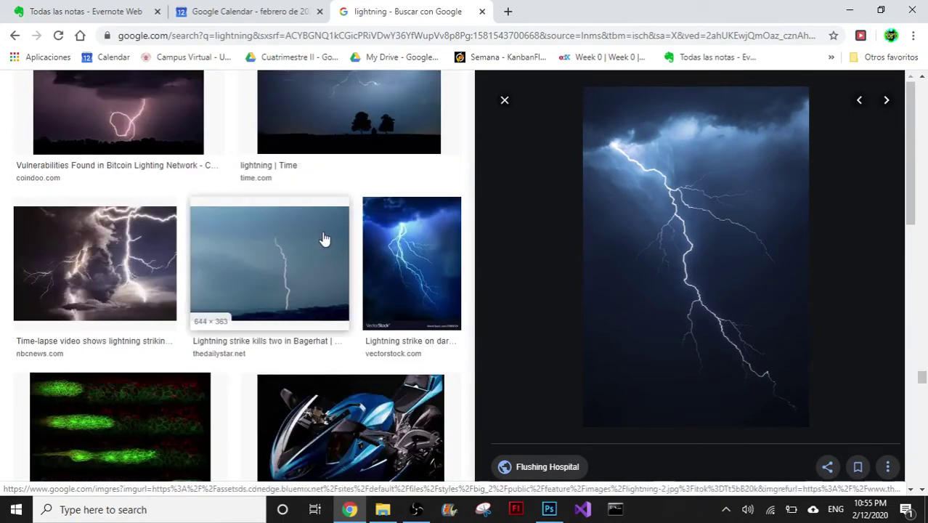
{"action": "scroll", "coordinate": [563, 296], "scroll_direction": "down", "scroll_amount": 1}
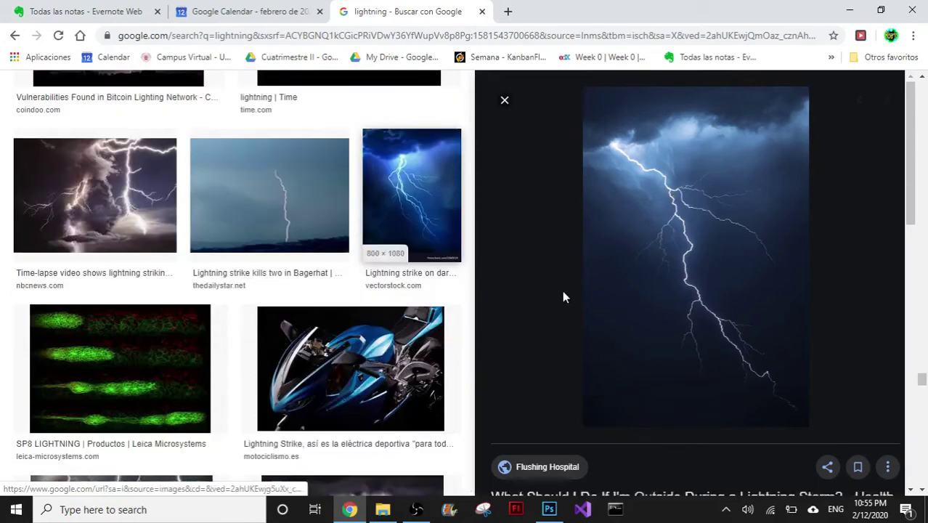
{"action": "left_click", "coordinate": [412, 195]}
{"action": "scroll", "coordinate": [887, 284], "scroll_direction": "down", "scroll_amount": 5}
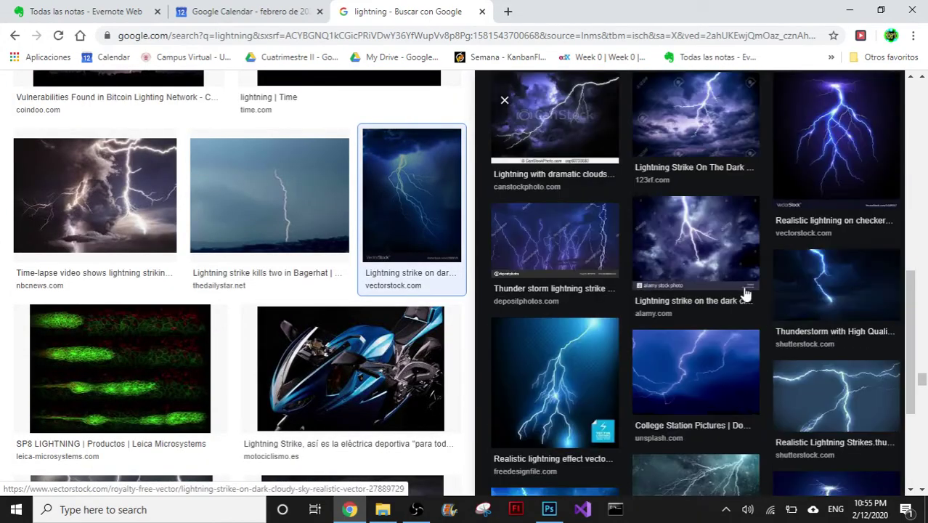
{"action": "scroll", "coordinate": [748, 290], "scroll_direction": "down", "scroll_amount": 3}
{"action": "left_click", "coordinate": [848, 10]}
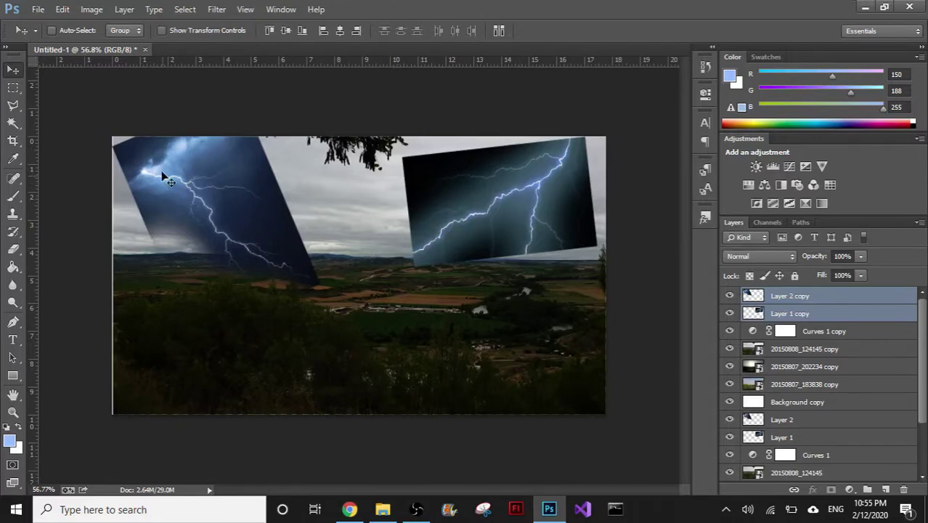
Step: Erase the left lightning patch's lower and right edges on Layer 2 copy
{"action": "key", "text": "v"}
{"action": "left_click", "coordinate": [13, 251]}
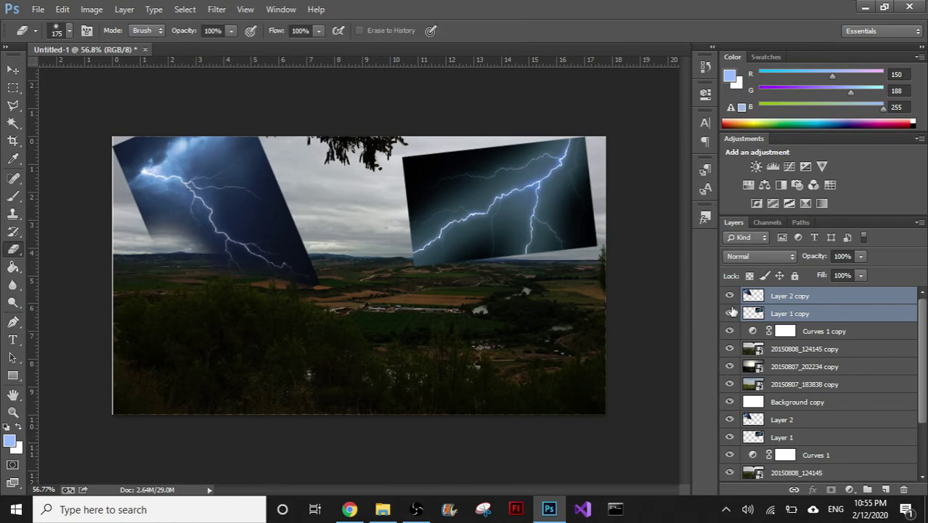
{"action": "left_click", "coordinate": [798, 314]}
{"action": "left_click", "coordinate": [830, 298]}
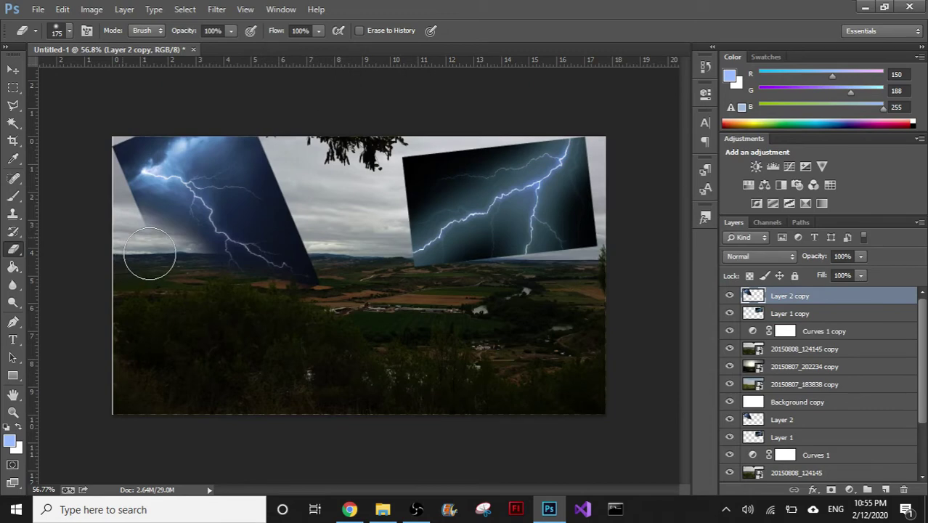
{"action": "left_click_drag", "start_coordinate": [150, 253], "coordinate": [301, 165]}
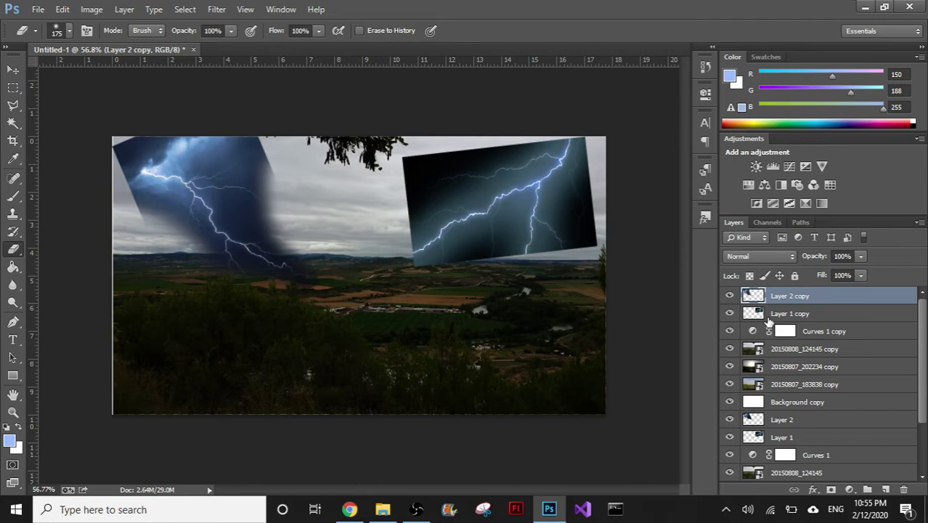
Step: Soften the top-left and lower-right corners of the right lightning patch on Layer 1 copy
{"action": "left_click", "coordinate": [763, 314]}
{"action": "left_click_drag", "start_coordinate": [414, 138], "coordinate": [454, 170]}
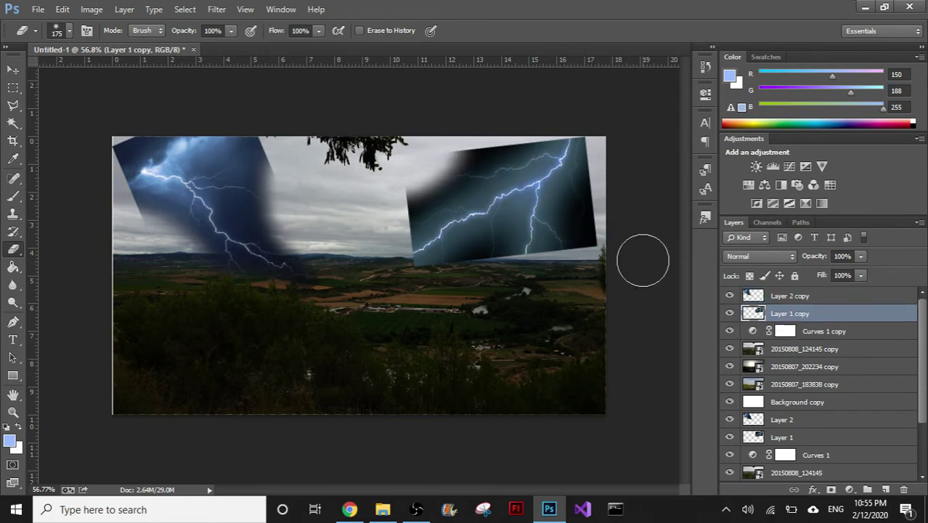
{"action": "left_click_drag", "start_coordinate": [642, 260], "coordinate": [601, 225]}
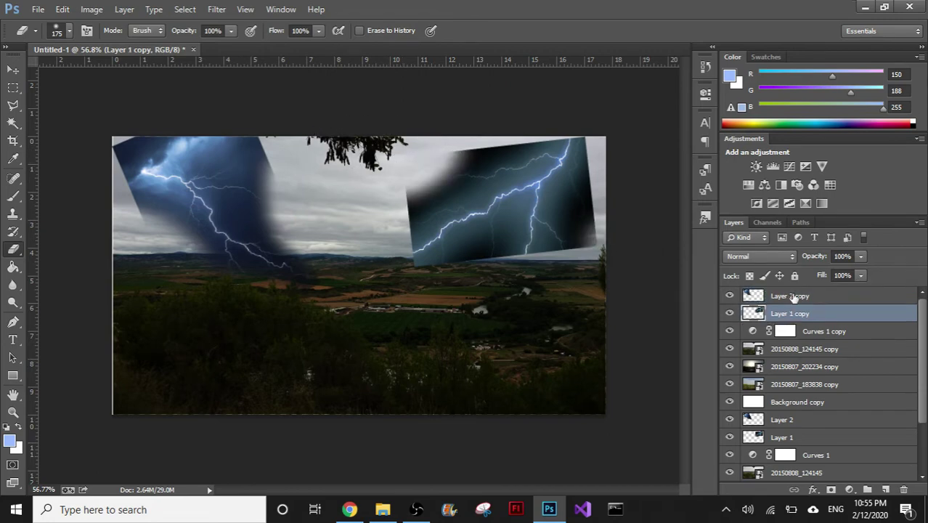
{"action": "left_click", "coordinate": [797, 298]}
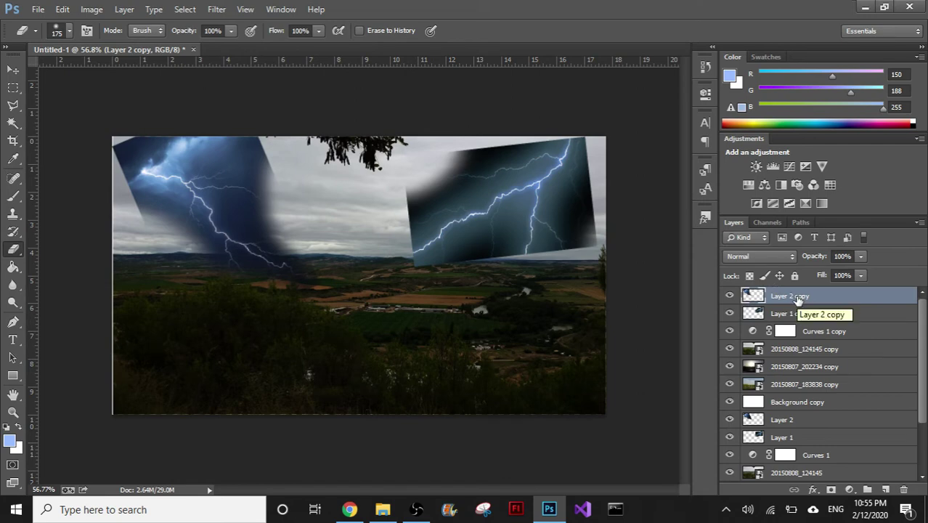
Step: Cycle Layer 2 copy's blend modes from Normal and settle on Lighten
{"action": "left_click", "coordinate": [771, 259]}
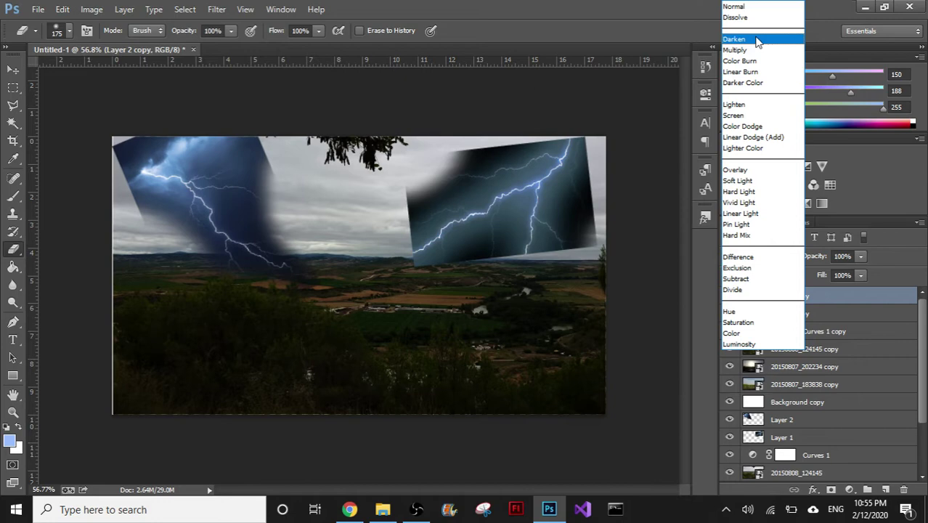
{"action": "left_click", "coordinate": [747, 9]}
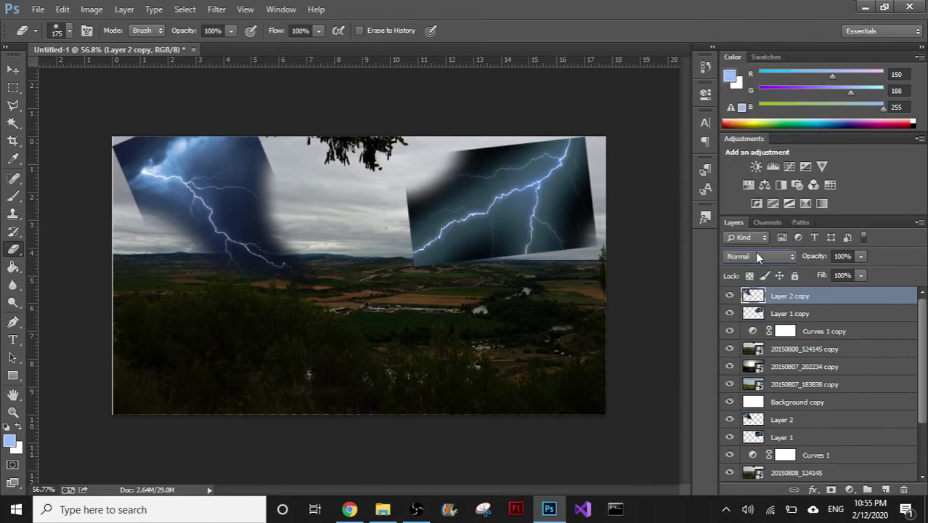
{"action": "scroll", "coordinate": [754, 252], "scroll_direction": "down", "scroll_amount": 1}
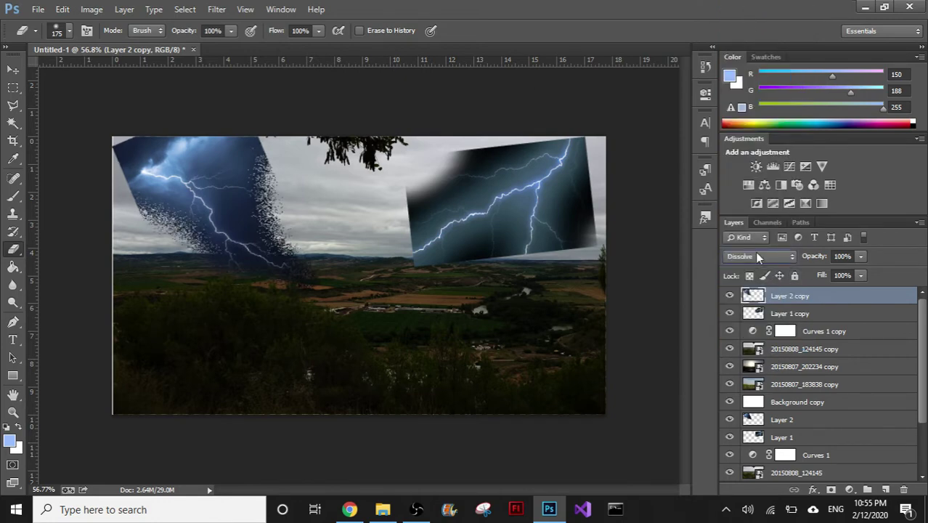
{"action": "scroll", "coordinate": [756, 254], "scroll_direction": "down", "scroll_amount": 1}
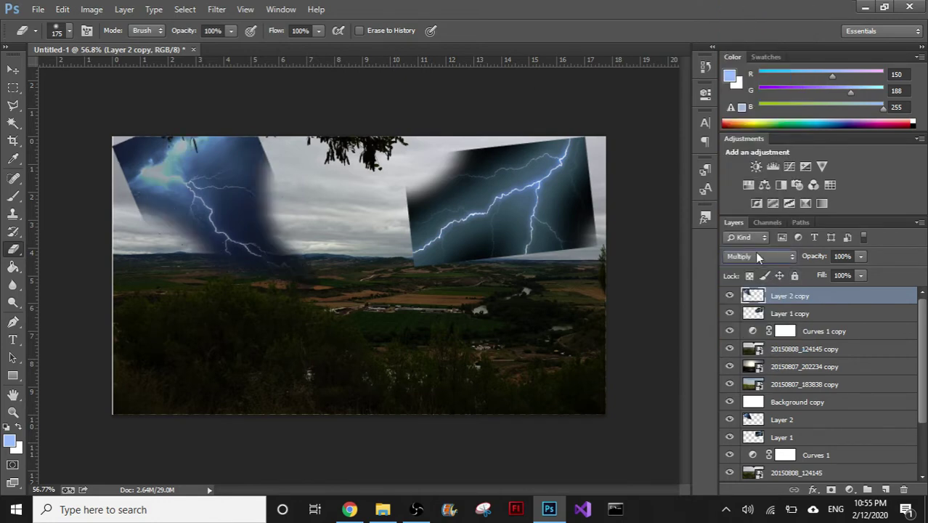
{"action": "scroll", "coordinate": [755, 256], "scroll_direction": "down", "scroll_amount": 1}
{"action": "scroll", "coordinate": [756, 255], "scroll_direction": "down", "scroll_amount": 1}
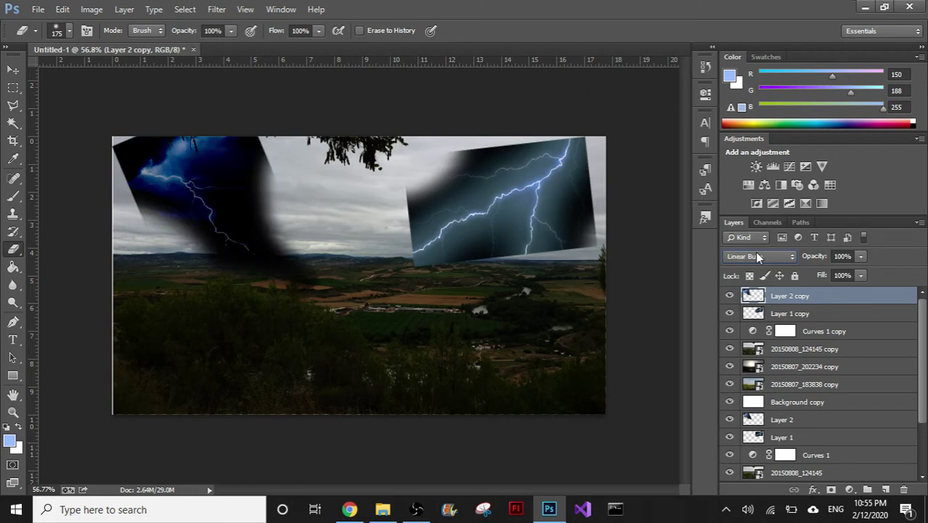
{"action": "scroll", "coordinate": [755, 256], "scroll_direction": "down", "scroll_amount": 1}
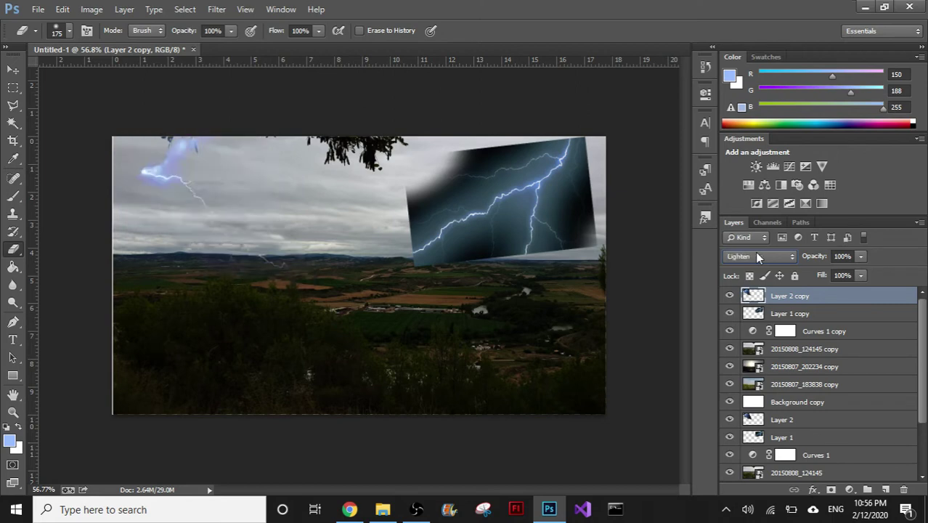
{"action": "scroll", "coordinate": [756, 256], "scroll_direction": "down", "scroll_amount": 1}
{"action": "scroll", "coordinate": [756, 255], "scroll_direction": "down", "scroll_amount": 1}
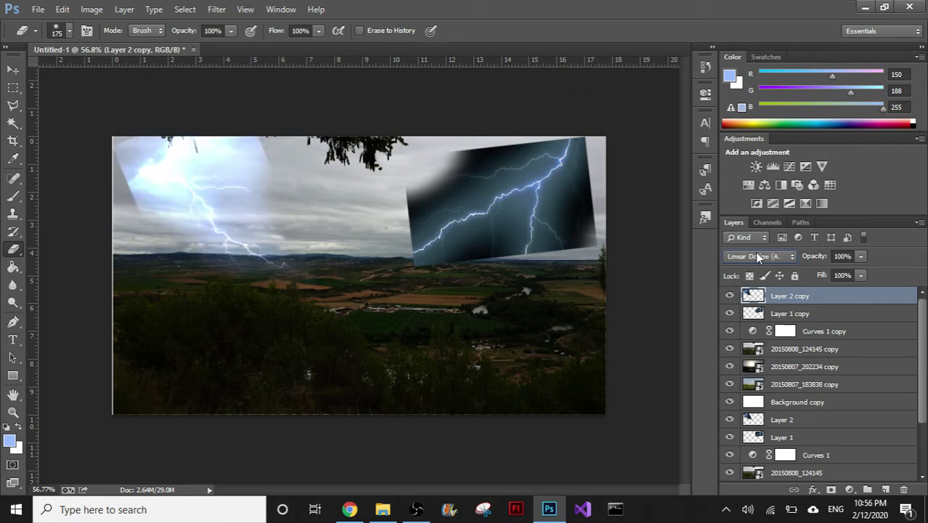
{"action": "scroll", "coordinate": [756, 255], "scroll_direction": "up", "scroll_amount": 2}
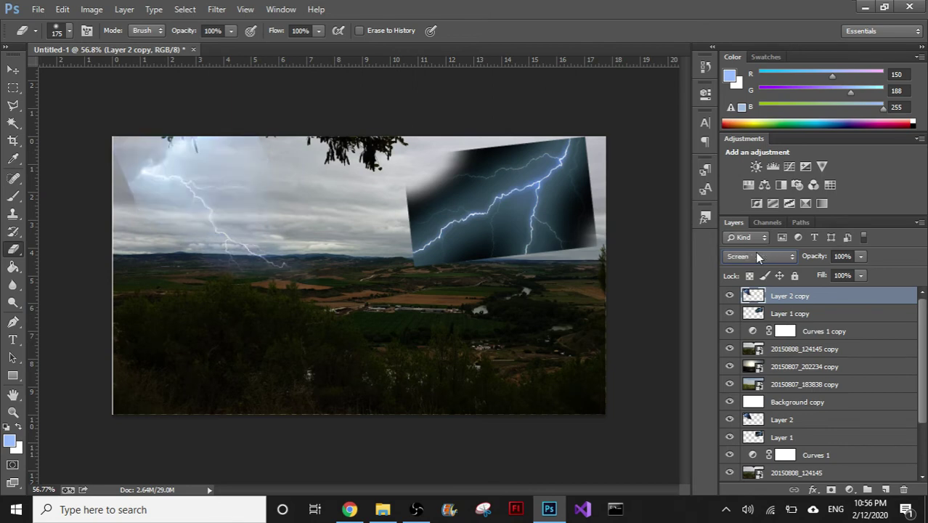
{"action": "scroll", "coordinate": [755, 256], "scroll_direction": "down", "scroll_amount": 1}
{"action": "scroll", "coordinate": [756, 256], "scroll_direction": "down", "scroll_amount": 1}
{"action": "scroll", "coordinate": [755, 256], "scroll_direction": "down", "scroll_amount": 1}
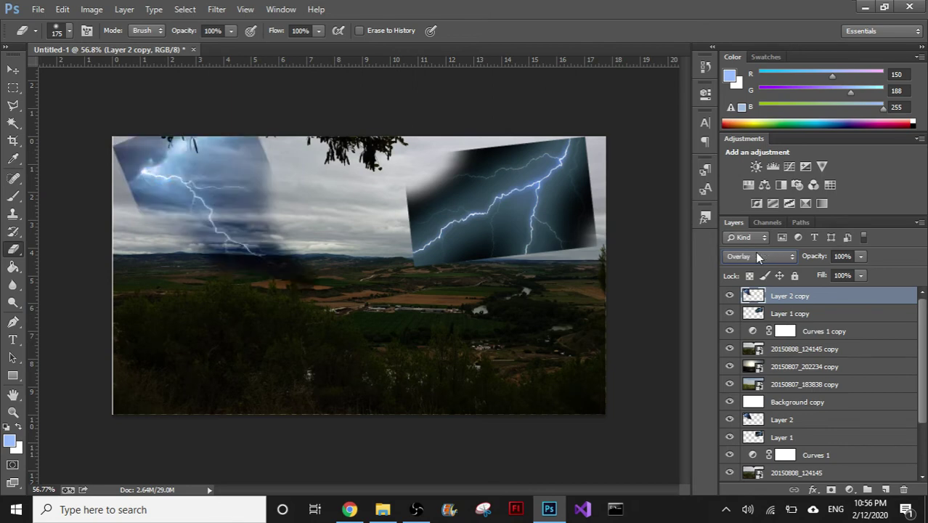
{"action": "scroll", "coordinate": [756, 256], "scroll_direction": "down", "scroll_amount": 1}
{"action": "scroll", "coordinate": [756, 256], "scroll_direction": "up", "scroll_amount": 1}
{"action": "scroll", "coordinate": [756, 255], "scroll_direction": "down", "scroll_amount": 1}
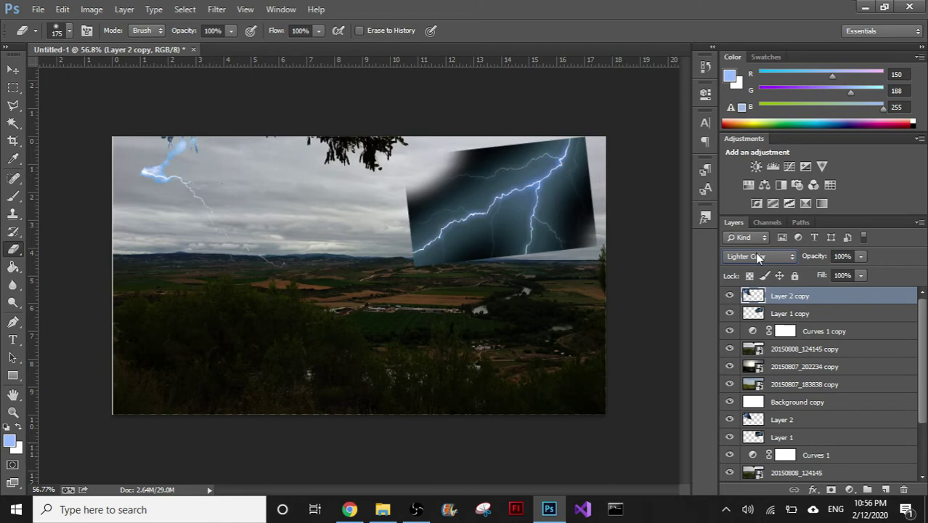
{"action": "scroll", "coordinate": [755, 256], "scroll_direction": "up", "scroll_amount": 1}
{"action": "scroll", "coordinate": [754, 256], "scroll_direction": "up", "scroll_amount": 1}
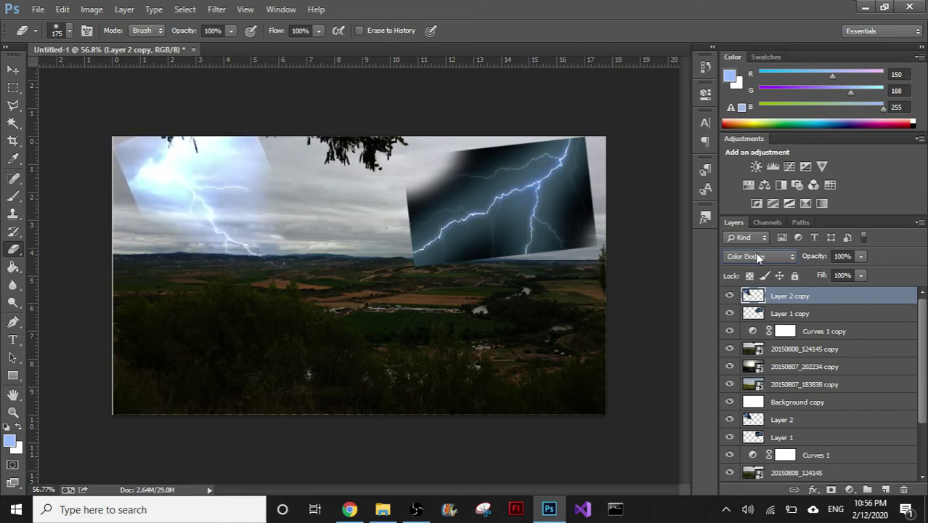
{"action": "scroll", "coordinate": [754, 255], "scroll_direction": "up", "scroll_amount": 1}
{"action": "scroll", "coordinate": [754, 256], "scroll_direction": "up", "scroll_amount": 1}
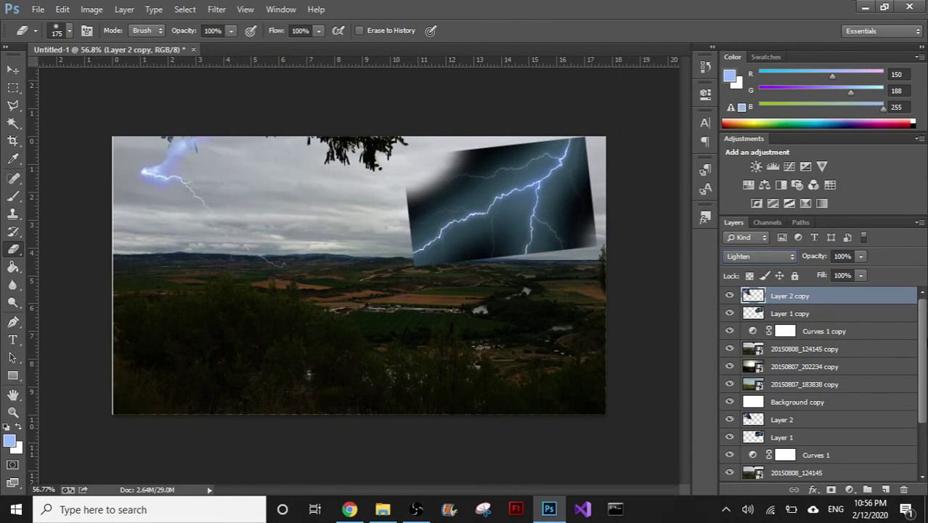
Step: Set Layer 1 copy's blend mode to Lighten, then select the Curves 1 copy layer
{"action": "left_click", "coordinate": [825, 331]}
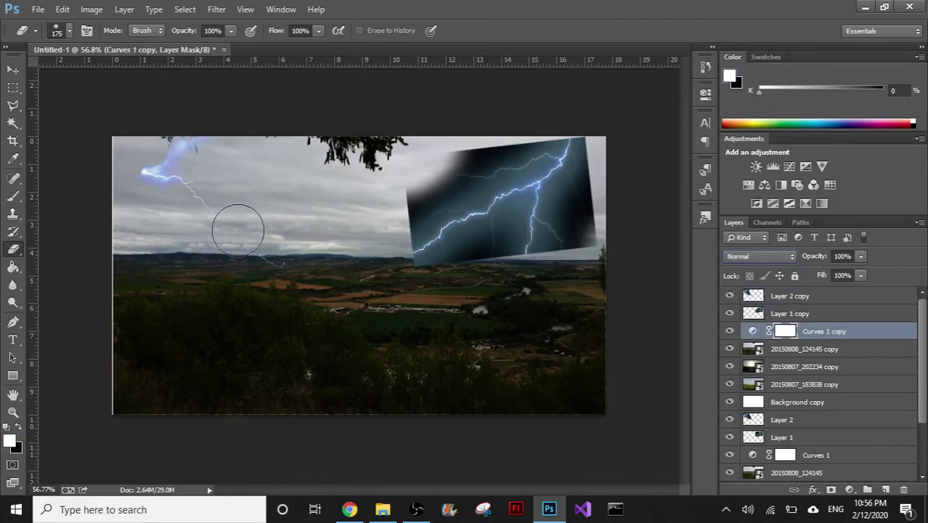
{"action": "left_click", "coordinate": [820, 297]}
{"action": "left_click", "coordinate": [842, 315]}
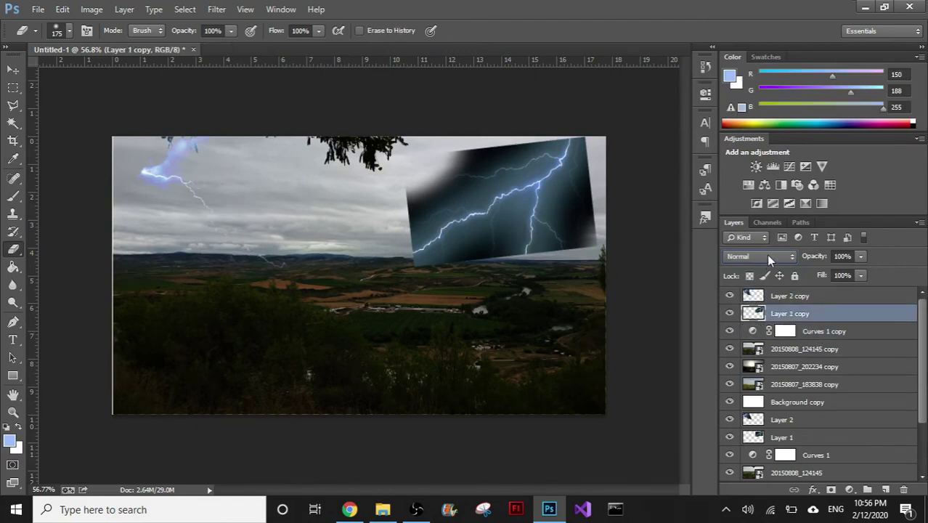
{"action": "scroll", "coordinate": [764, 259], "scroll_direction": "down", "scroll_amount": 1}
{"action": "scroll", "coordinate": [764, 259], "scroll_direction": "down", "scroll_amount": 2}
{"action": "scroll", "coordinate": [763, 259], "scroll_direction": "down", "scroll_amount": 2}
{"action": "scroll", "coordinate": [763, 258], "scroll_direction": "down", "scroll_amount": 1}
{"action": "scroll", "coordinate": [763, 258], "scroll_direction": "up", "scroll_amount": 1}
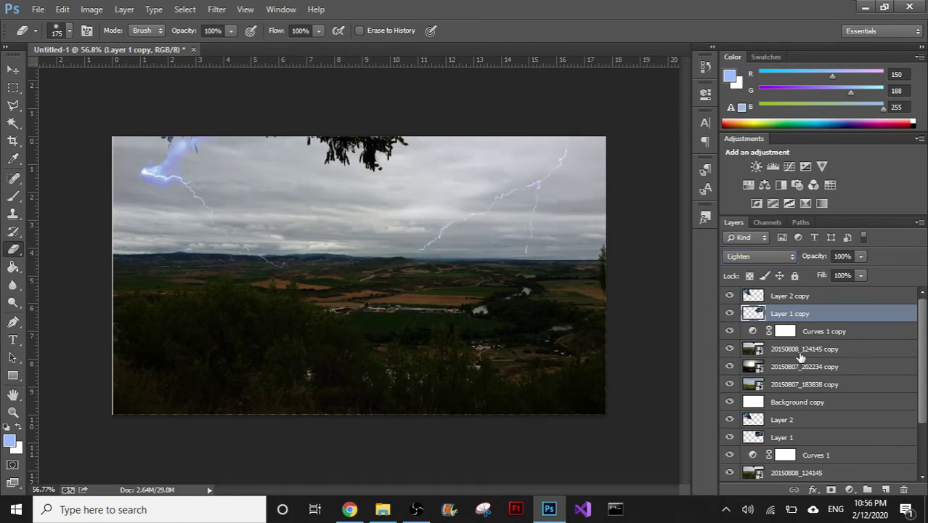
{"action": "key", "text": "shift+alt+n"}
{"action": "left_click", "coordinate": [835, 332]}
Step: Bend the Curves 1 copy curve down to darken the valley near-black, then reselect Layer 1 copy
{"action": "double_click", "coordinate": [751, 331]}
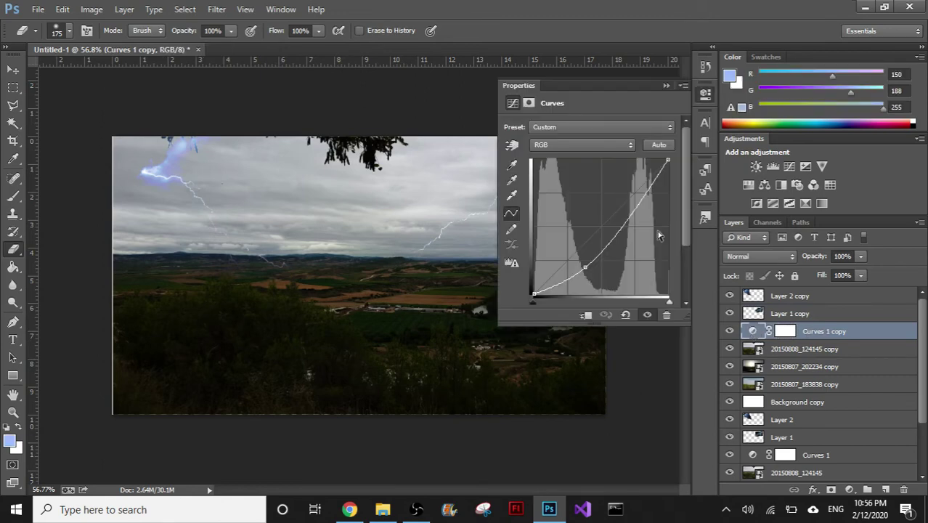
{"action": "mouse_move", "coordinate": [584, 267]}
{"action": "left_mouse_down"}
{"action": "mouse_move", "coordinate": [593, 278]}
{"action": "mouse_move", "coordinate": [619, 270]}
{"action": "left_mouse_up"}
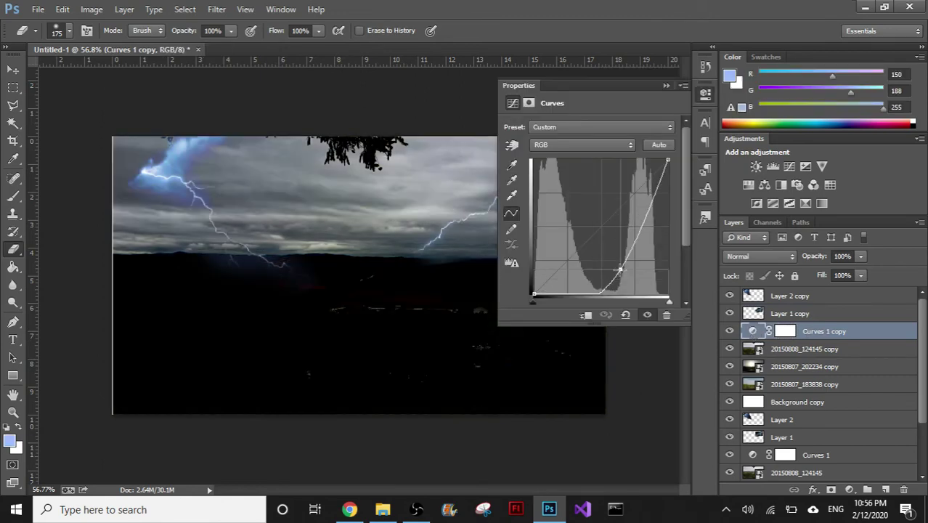
{"action": "left_click", "coordinate": [662, 86]}
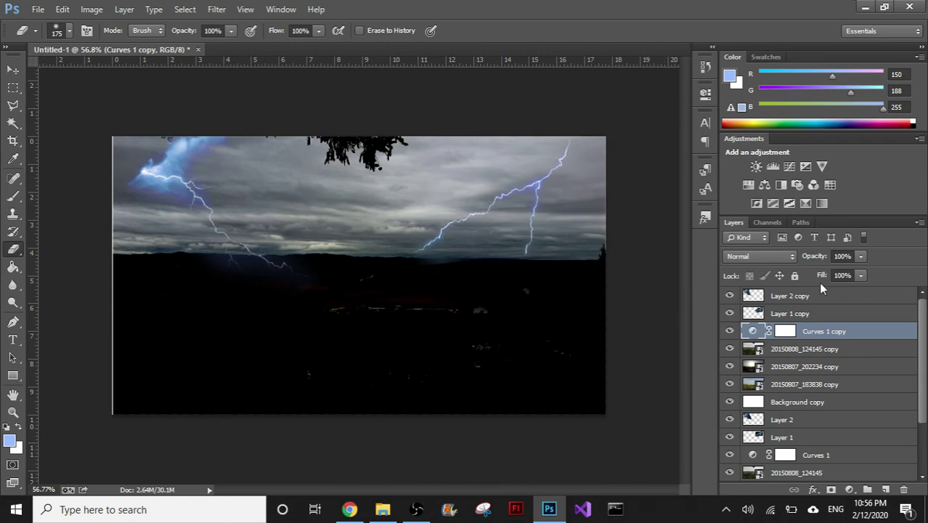
{"action": "left_click", "coordinate": [824, 313]}
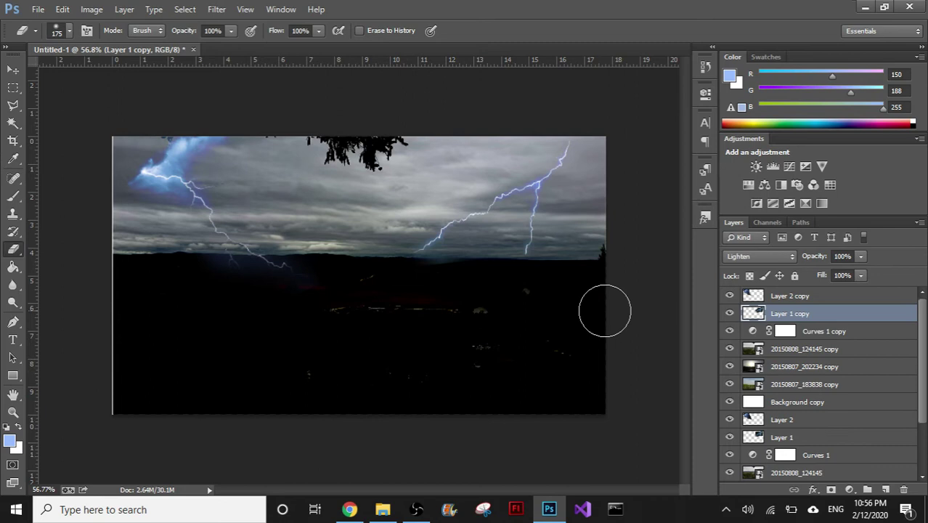
Step: Hide 20150808_124145 copy and erase leftover dark edges on Layer 2 copy and Layer 1 copy
{"action": "left_click", "coordinate": [729, 349]}
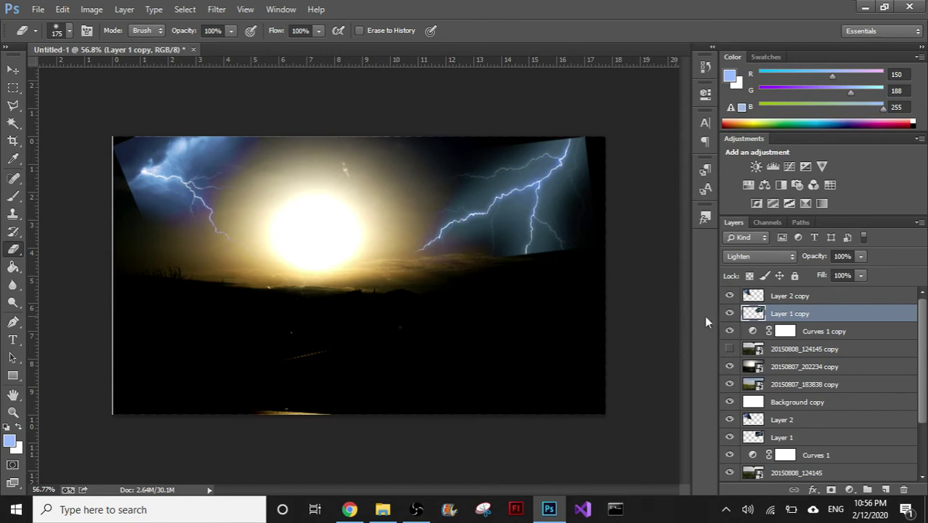
{"action": "left_click", "coordinate": [803, 299]}
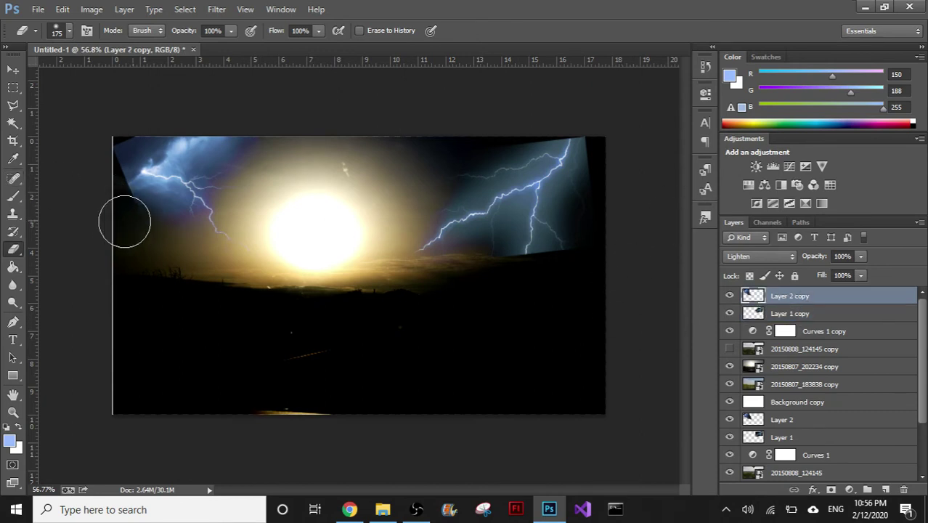
{"action": "left_click_drag", "start_coordinate": [97, 155], "coordinate": [103, 211]}
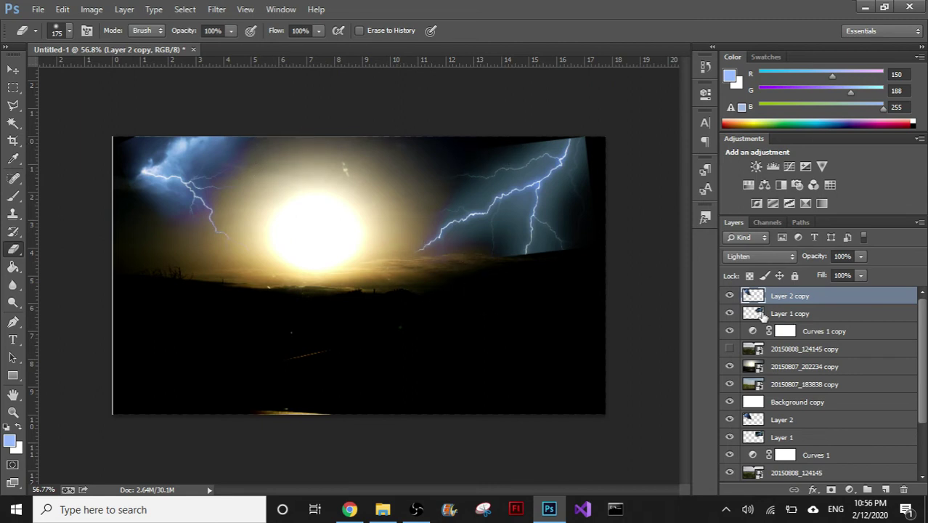
{"action": "left_click", "coordinate": [760, 317]}
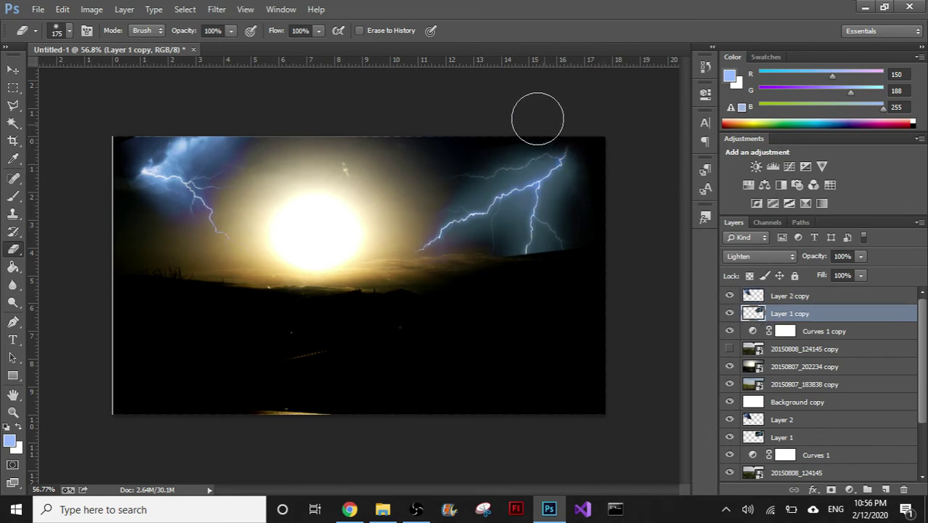
{"action": "left_click_drag", "start_coordinate": [513, 270], "coordinate": [542, 272]}
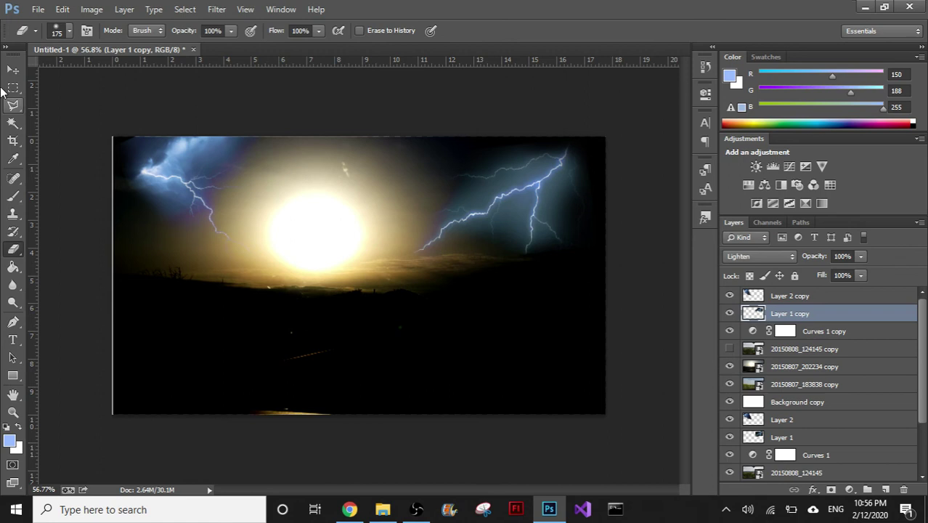
{"action": "left_click", "coordinate": [13, 69]}
Step: Nudge the right lightning bolt slightly up and right and try Color Dodge blending
{"action": "left_click_drag", "start_coordinate": [497, 186], "coordinate": [516, 177]}
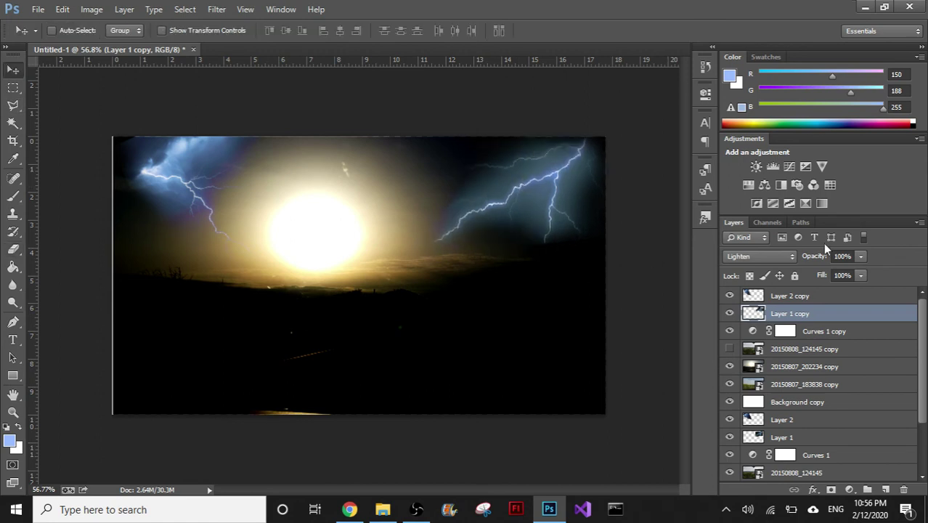
{"action": "left_click", "coordinate": [761, 255]}
{"action": "left_click", "coordinate": [748, 114]}
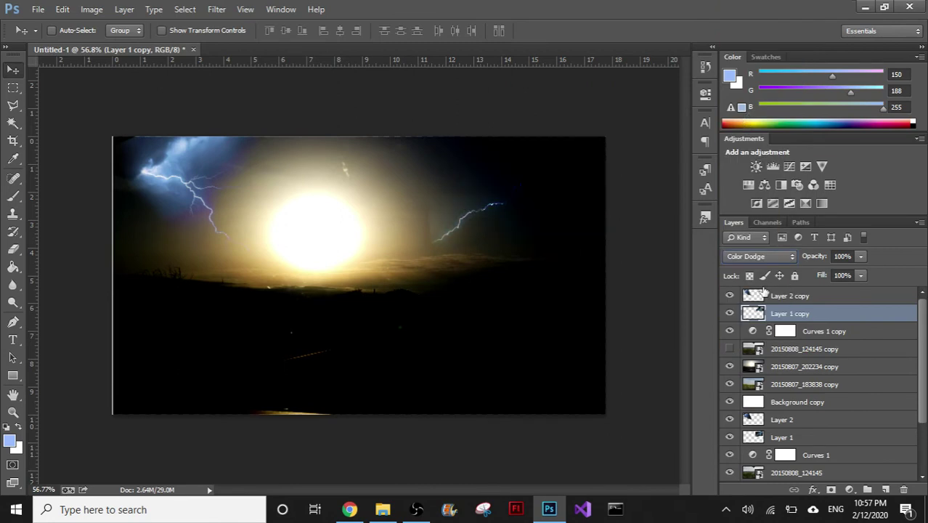
Step: Scroll through the blend modes and settle on Linear Light for Layer 1 copy
{"action": "scroll", "coordinate": [761, 254], "scroll_direction": "down", "scroll_amount": 1}
{"action": "scroll", "coordinate": [761, 253], "scroll_direction": "down", "scroll_amount": 1}
{"action": "scroll", "coordinate": [761, 253], "scroll_direction": "down", "scroll_amount": 1}
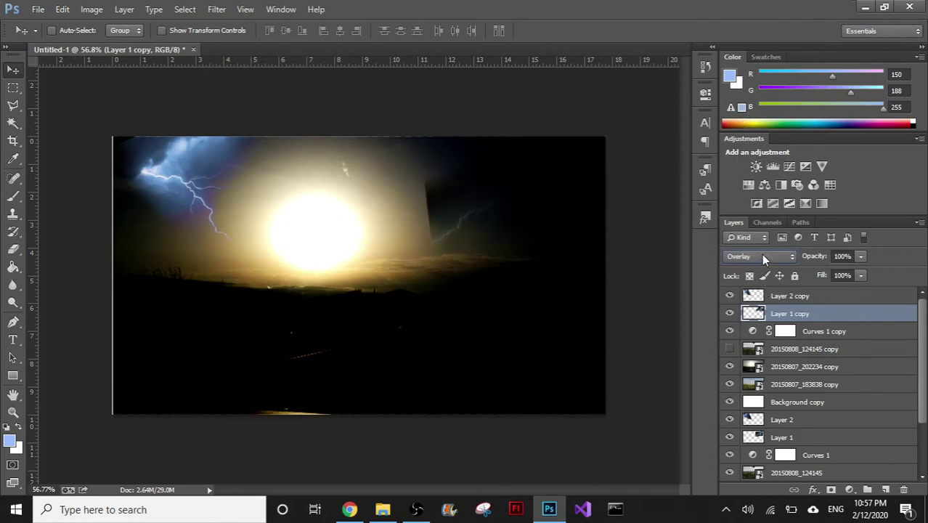
{"action": "scroll", "coordinate": [761, 254], "scroll_direction": "down", "scroll_amount": 1}
{"action": "scroll", "coordinate": [760, 253], "scroll_direction": "down", "scroll_amount": 1}
{"action": "scroll", "coordinate": [760, 253], "scroll_direction": "down", "scroll_amount": 1}
{"action": "scroll", "coordinate": [761, 254], "scroll_direction": "down", "scroll_amount": 1}
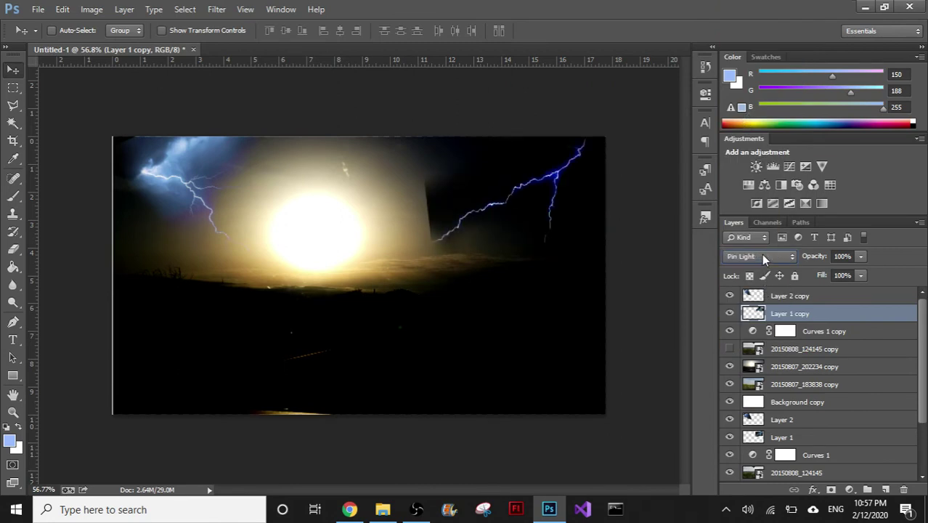
{"action": "scroll", "coordinate": [761, 254], "scroll_direction": "down", "scroll_amount": 1}
{"action": "scroll", "coordinate": [760, 253], "scroll_direction": "down", "scroll_amount": 1}
{"action": "scroll", "coordinate": [761, 253], "scroll_direction": "down", "scroll_amount": 1}
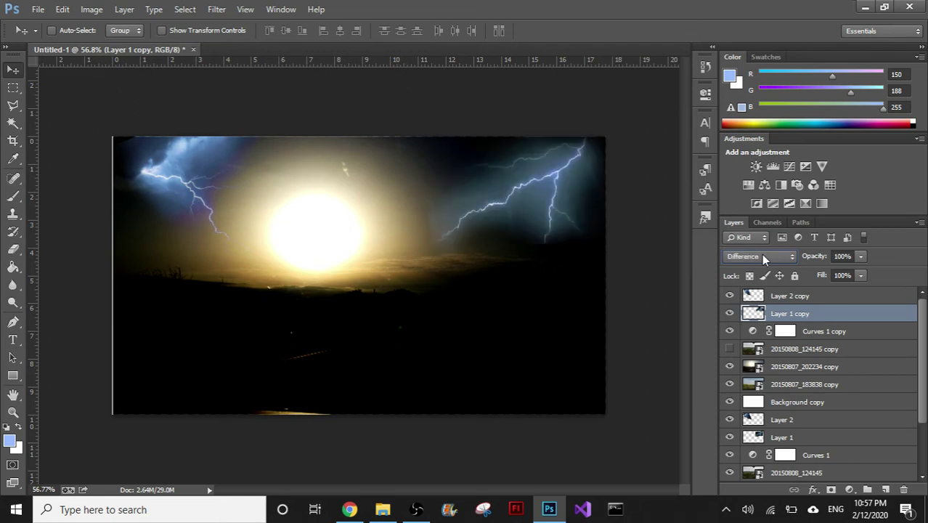
{"action": "scroll", "coordinate": [762, 255], "scroll_direction": "down", "scroll_amount": 2}
{"action": "scroll", "coordinate": [762, 255], "scroll_direction": "down", "scroll_amount": 2}
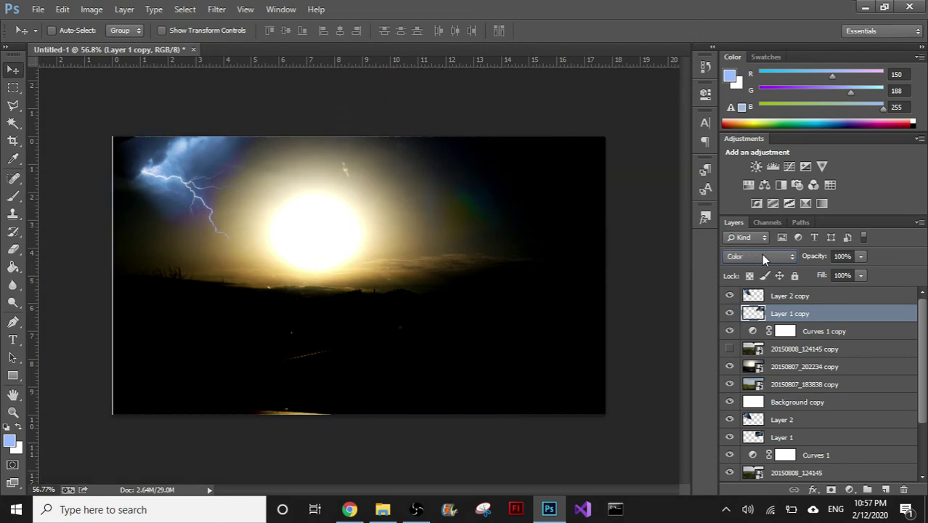
{"action": "scroll", "coordinate": [760, 256], "scroll_direction": "down", "scroll_amount": 1}
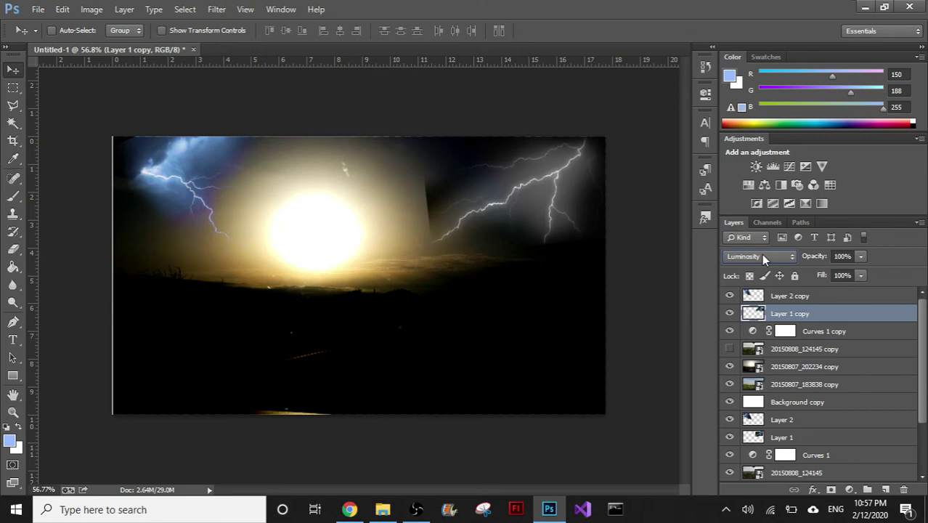
{"action": "scroll", "coordinate": [762, 258], "scroll_direction": "up", "scroll_amount": 2}
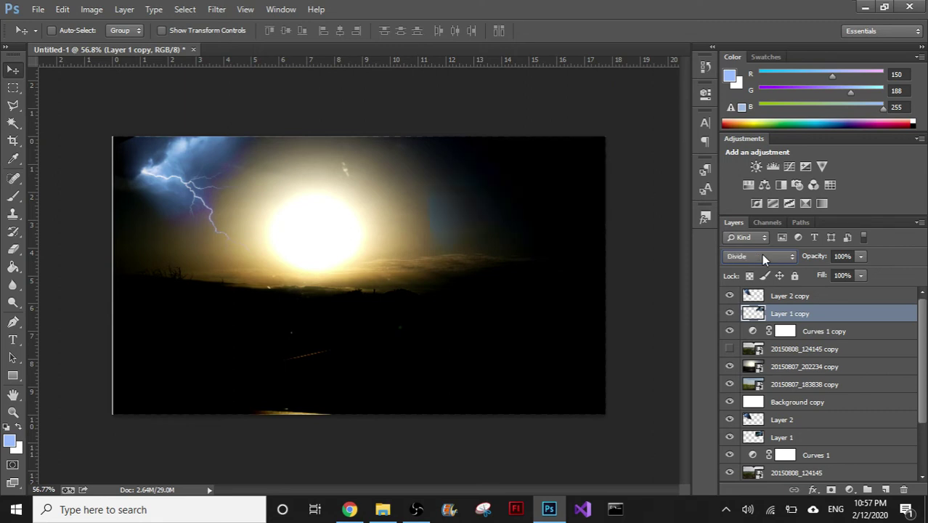
{"action": "scroll", "coordinate": [761, 256], "scroll_direction": "up", "scroll_amount": 1}
{"action": "scroll", "coordinate": [761, 255], "scroll_direction": "up", "scroll_amount": 1}
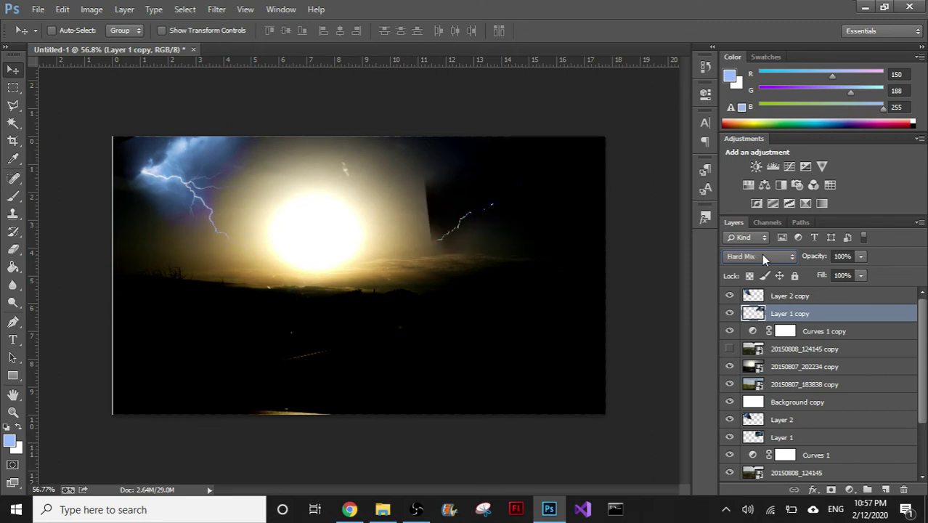
{"action": "scroll", "coordinate": [760, 255], "scroll_direction": "up", "scroll_amount": 1}
{"action": "scroll", "coordinate": [761, 255], "scroll_direction": "up", "scroll_amount": 1}
{"action": "scroll", "coordinate": [762, 258], "scroll_direction": "up", "scroll_amount": 1}
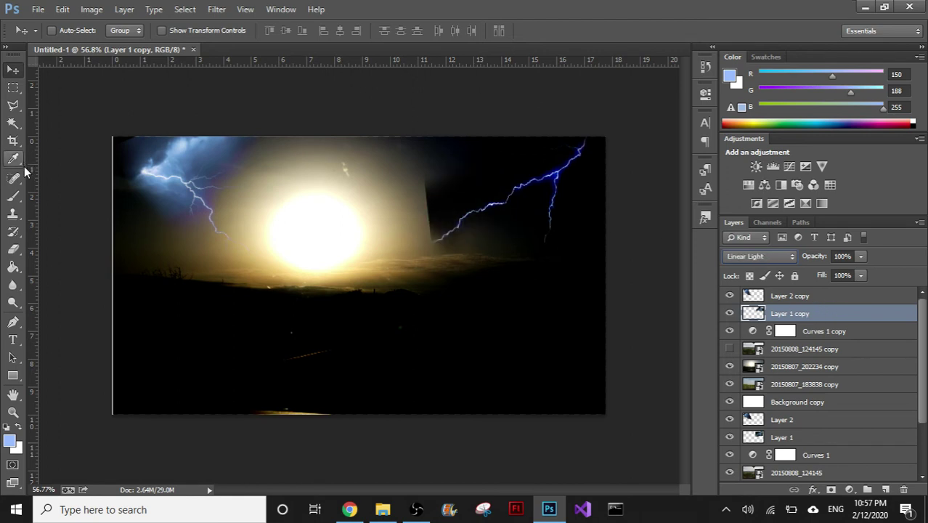
Step: Erase the hard vertical edge right of the sun glow on Layer 1 copy with the Eraser
{"action": "left_click", "coordinate": [13, 249]}
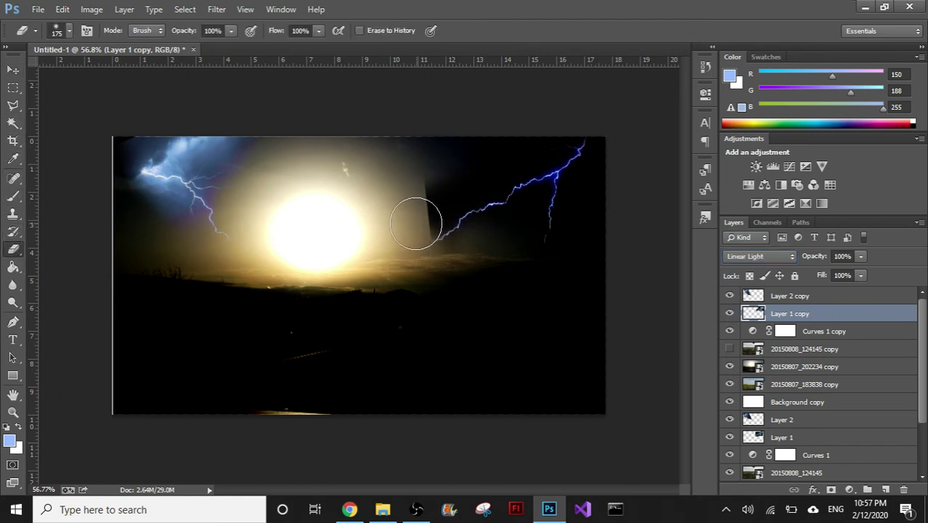
{"action": "mouse_move", "coordinate": [420, 218]}
{"action": "left_mouse_down"}
{"action": "mouse_move", "coordinate": [398, 193]}
{"action": "mouse_move", "coordinate": [412, 201]}
{"action": "left_mouse_up"}
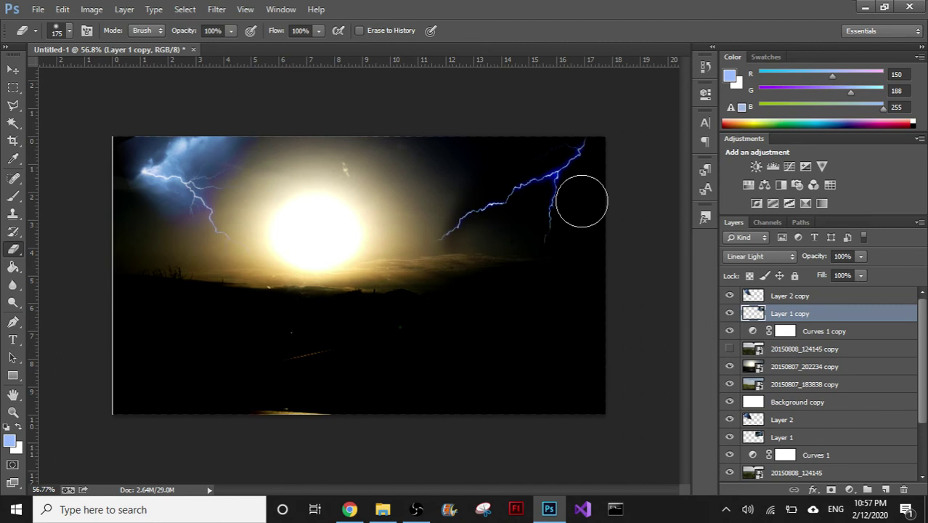
Step: Set Layer 1 copy's blend mode to Color Dodge, then bring the OBS recorder to the front
{"action": "left_click", "coordinate": [760, 256]}
{"action": "left_click", "coordinate": [750, 198]}
{"action": "key", "text": "Up"}
{"action": "key", "text": "Down"}
{"action": "key", "text": "Up"}
{"action": "key", "text": "Up"}
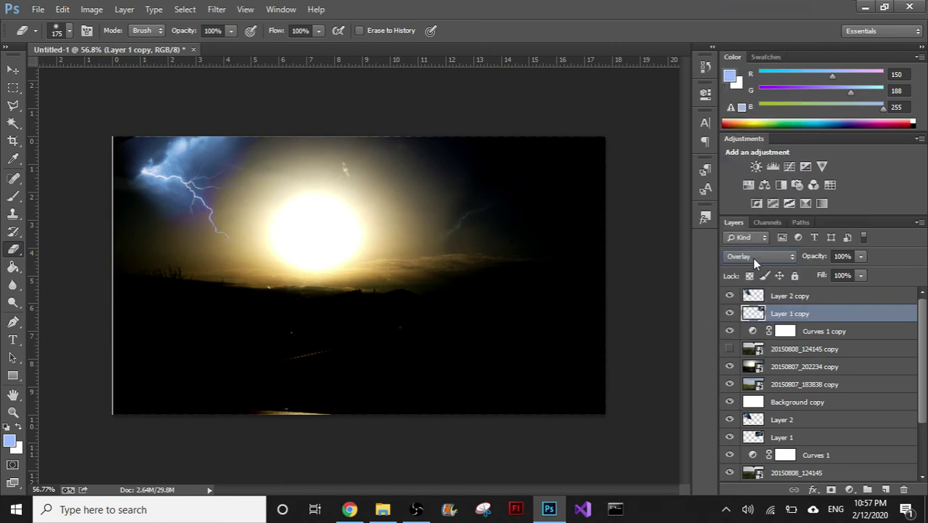
{"action": "key", "text": "Up"}
{"action": "key", "text": "Up"}
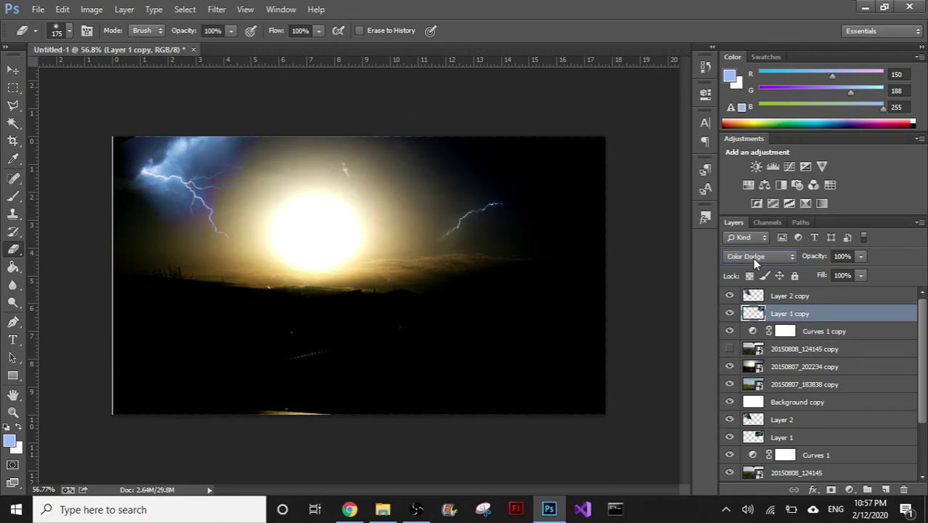
{"action": "left_click", "coordinate": [729, 367]}
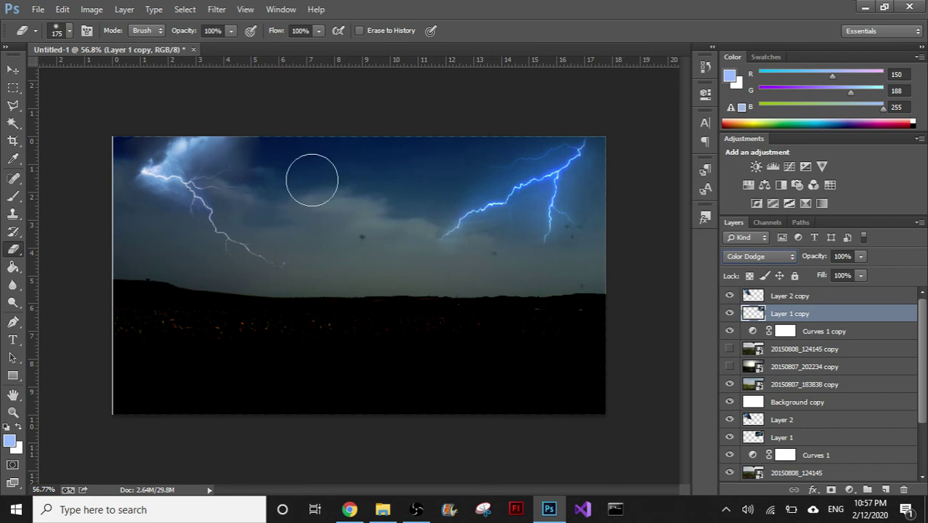
{"action": "left_click", "coordinate": [416, 508]}
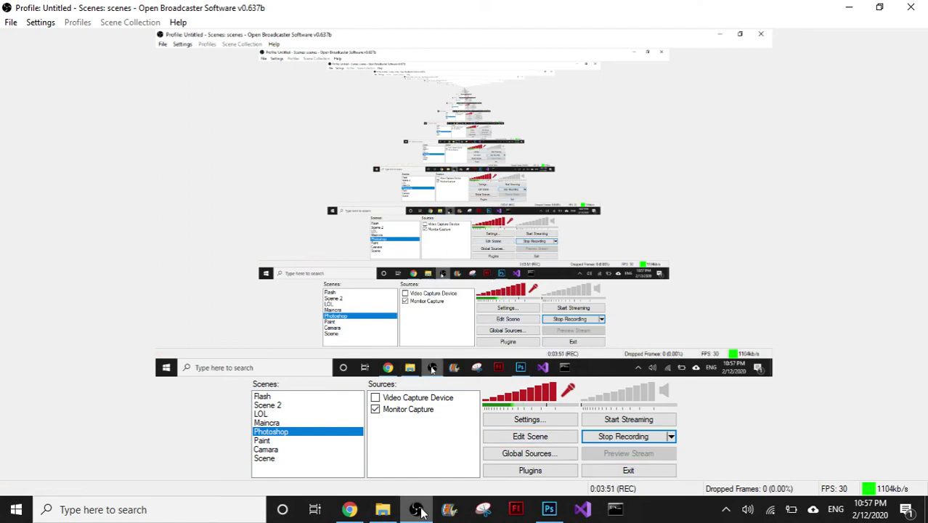
{"action": "left_click", "coordinate": [418, 511]}
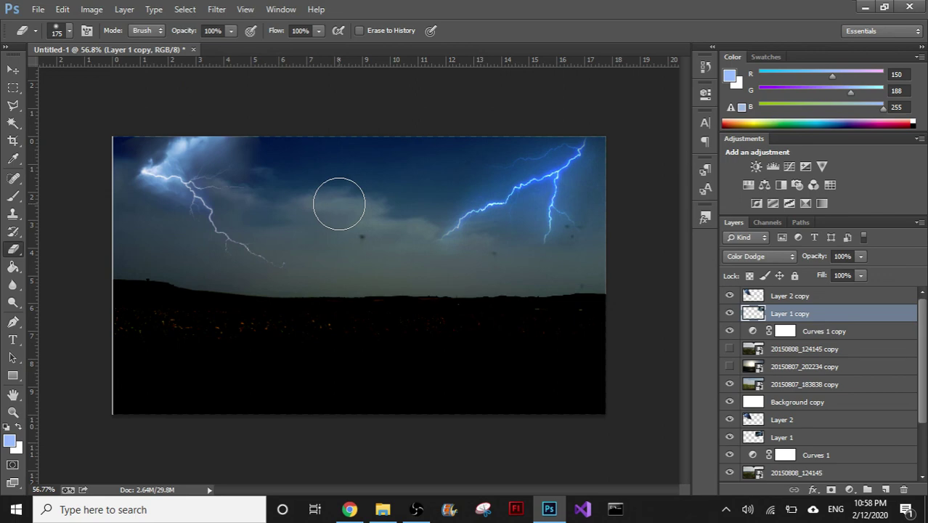
{"action": "left_click", "coordinate": [416, 508]}
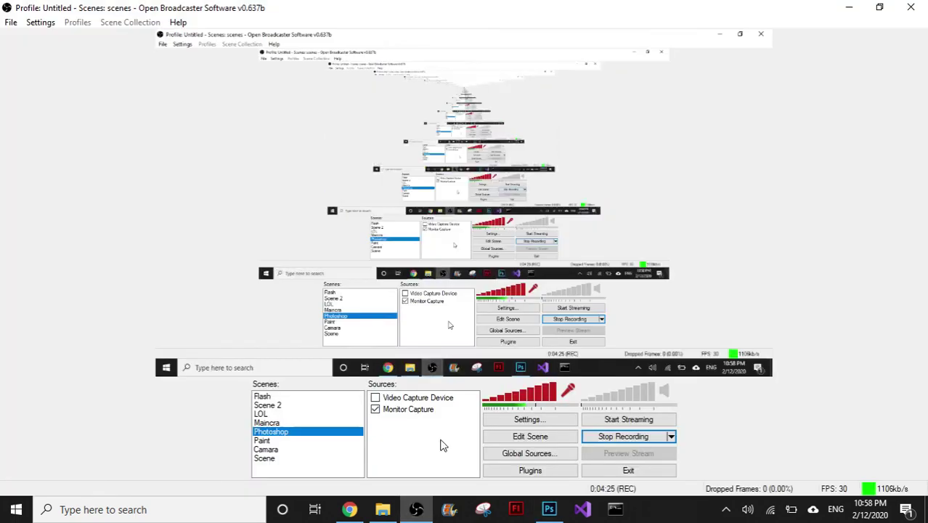